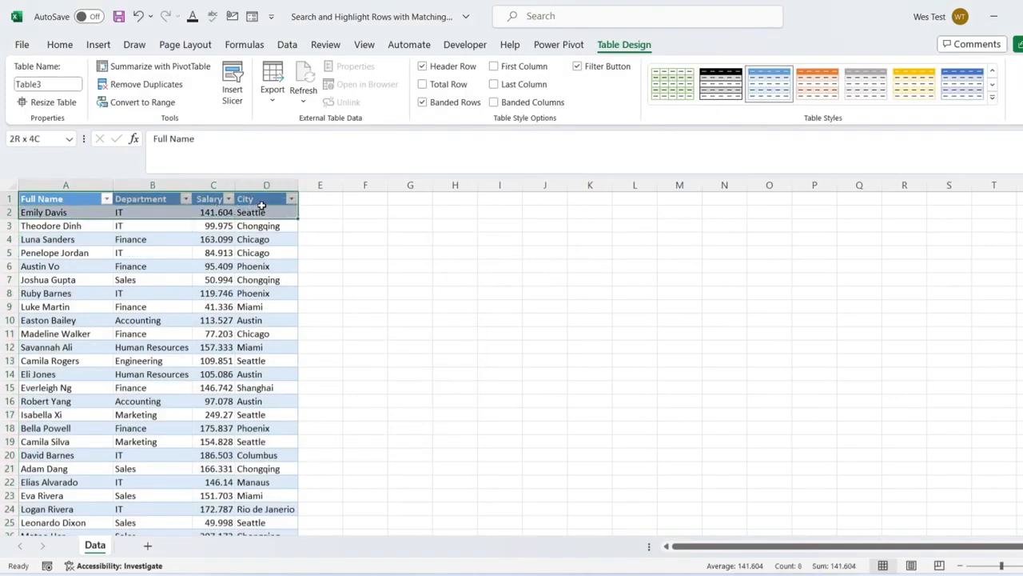
- Copy the table headers Full Name, Department, Salary and City to the range starting at cell G4
key(ctrl+c)
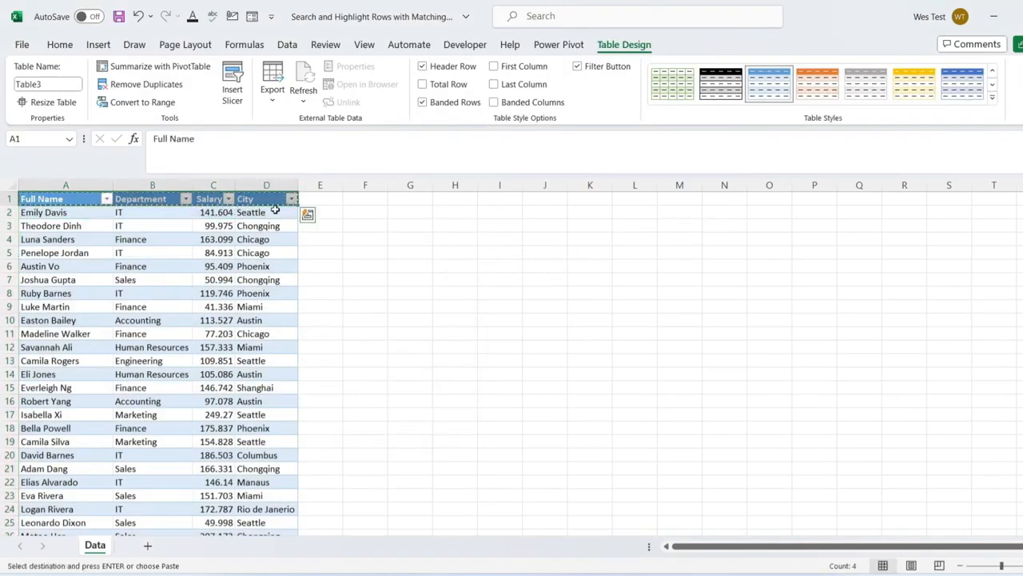
click(413, 251)
click(411, 240)
key(ctrl+v)
click(416, 291)
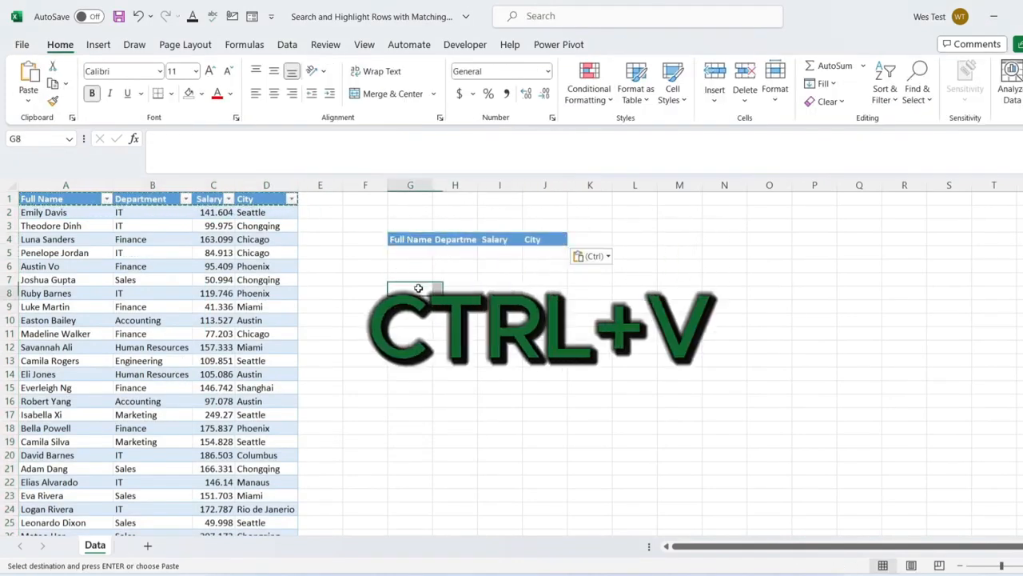
- Autofit the width of the copied Department column and clear the copy selection
double_click(480, 185)
click(483, 344)
click(433, 248)
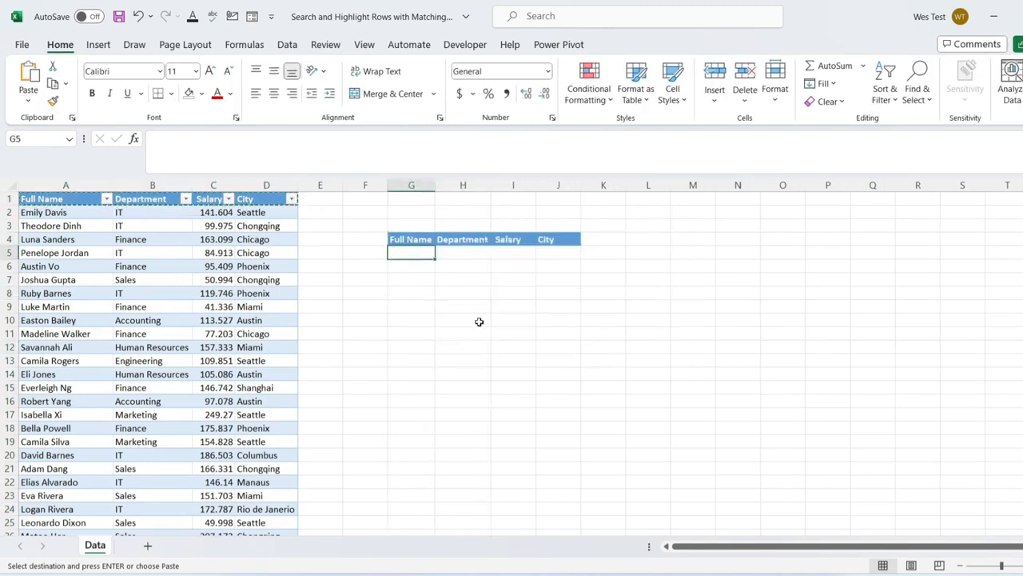
key(Escape)
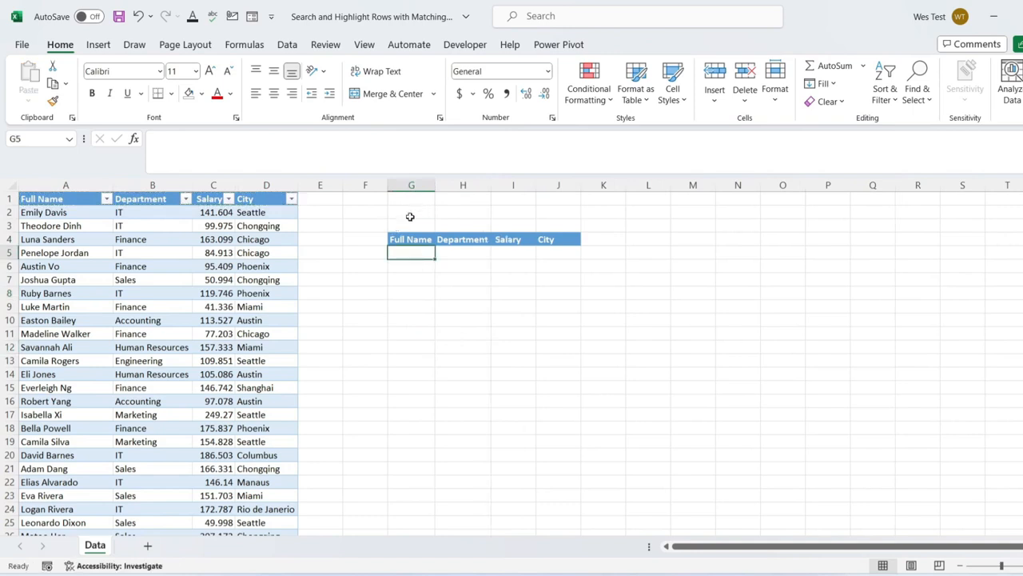
- Make sure Developer is enabled under Main Tabs in the ribbon customization options
click(421, 201)
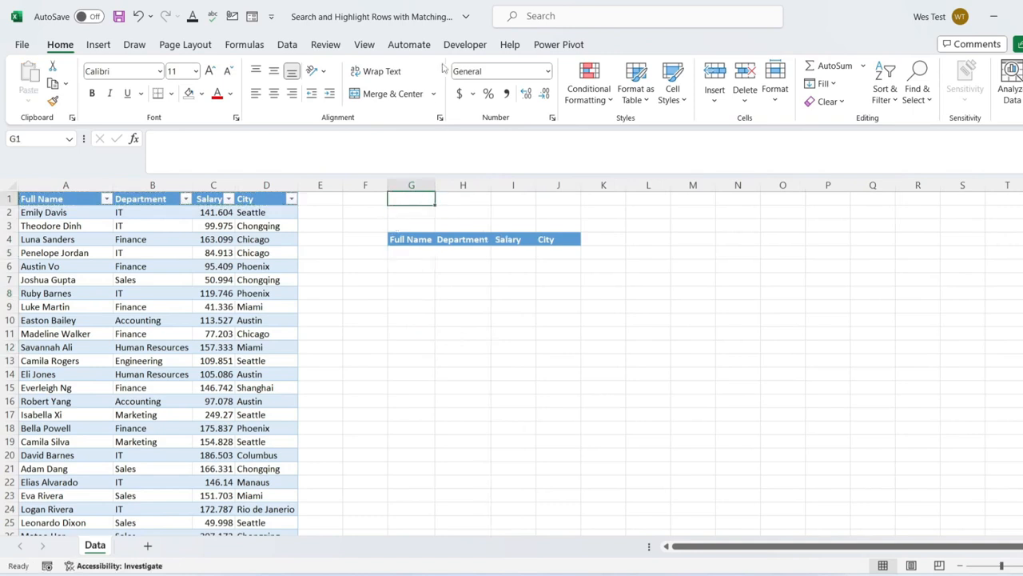
click(464, 45)
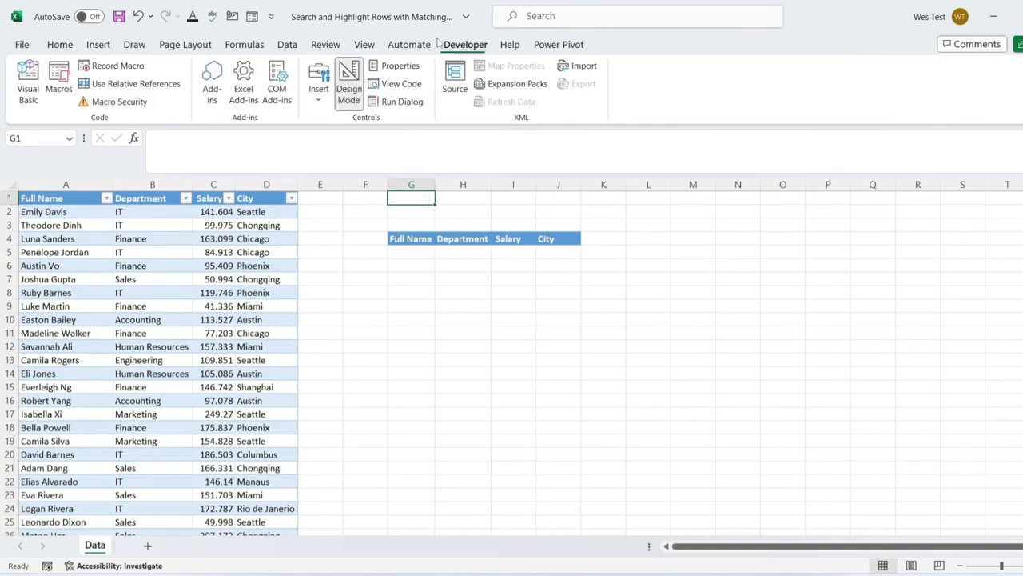
right_click(430, 120)
click(482, 173)
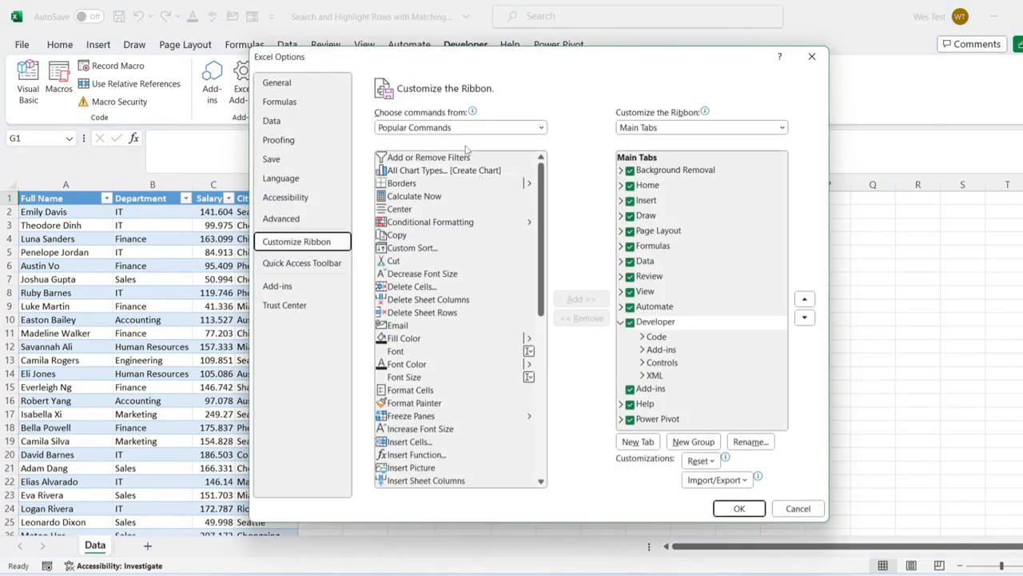
click(630, 322)
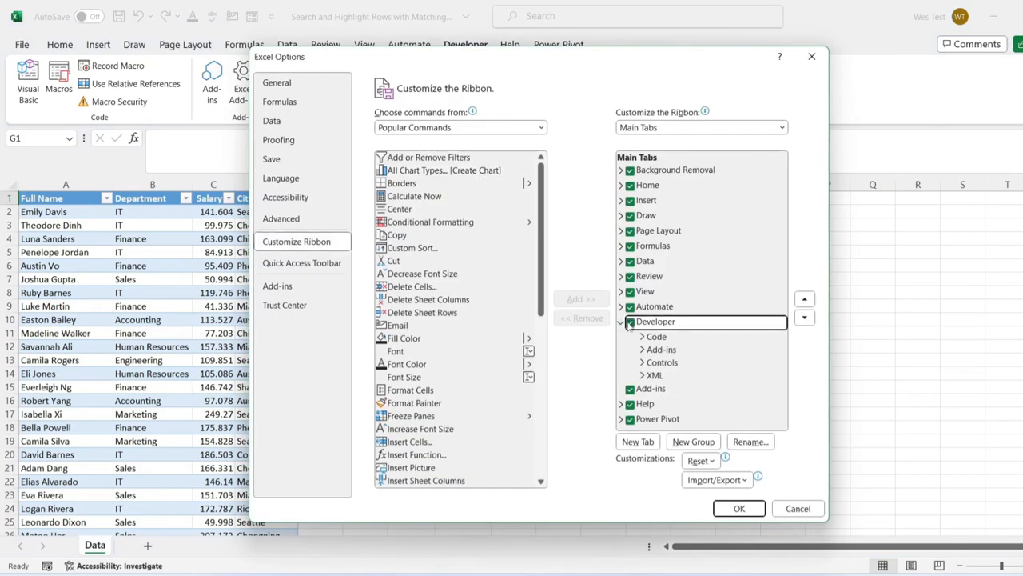
click(739, 509)
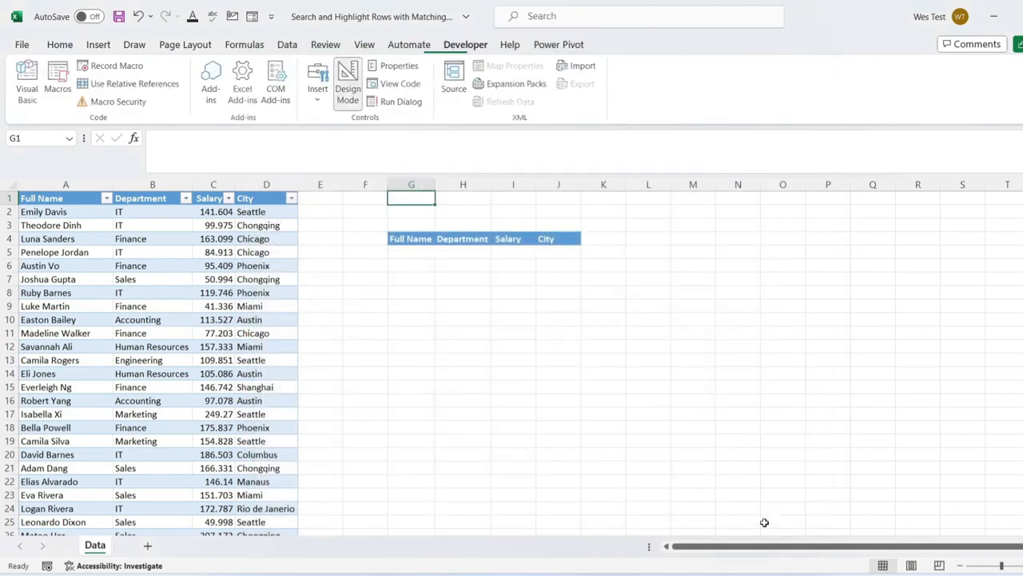
- Draw an ActiveX text box about 199 points wide and 19 points high above the copied headers
click(318, 80)
click(366, 195)
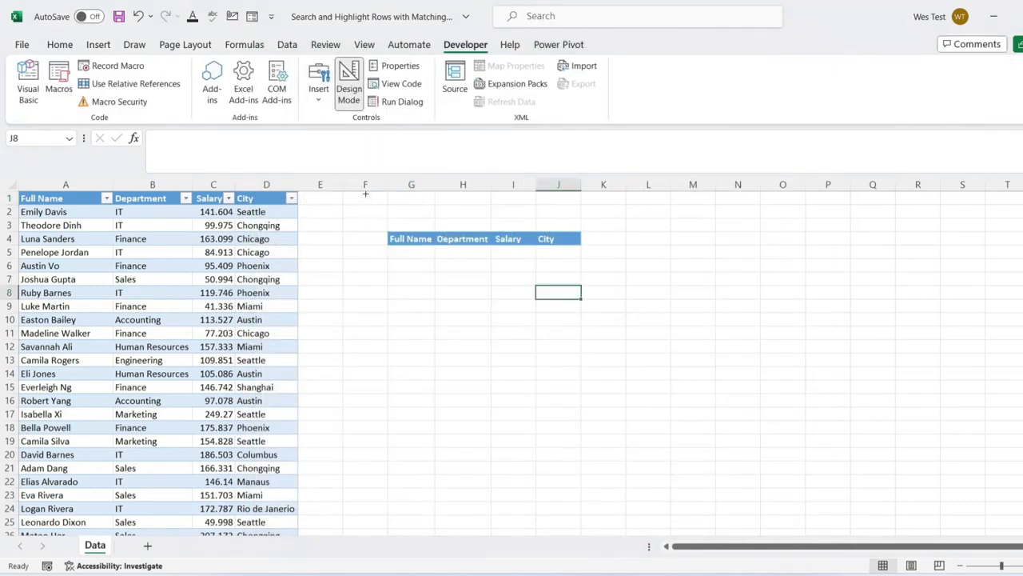
drag(391, 201, 576, 218)
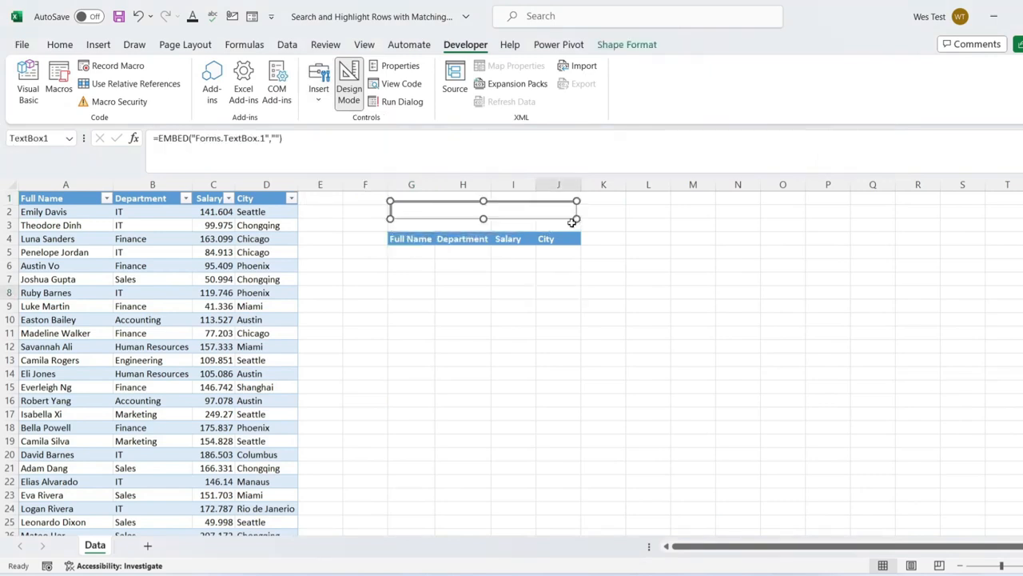
- Set the text box's LinkedCell property to G2
right_click(420, 212)
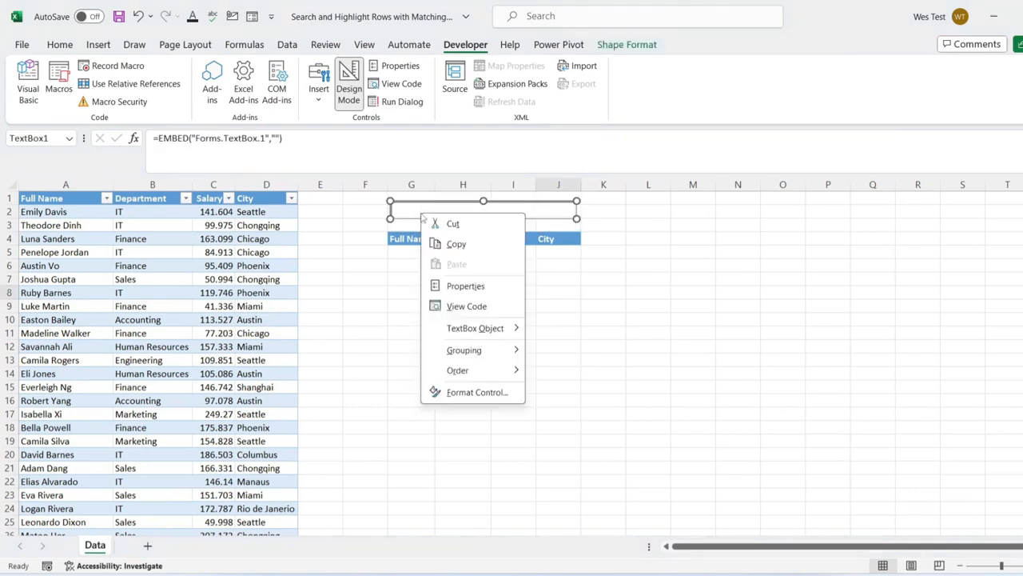
click(477, 283)
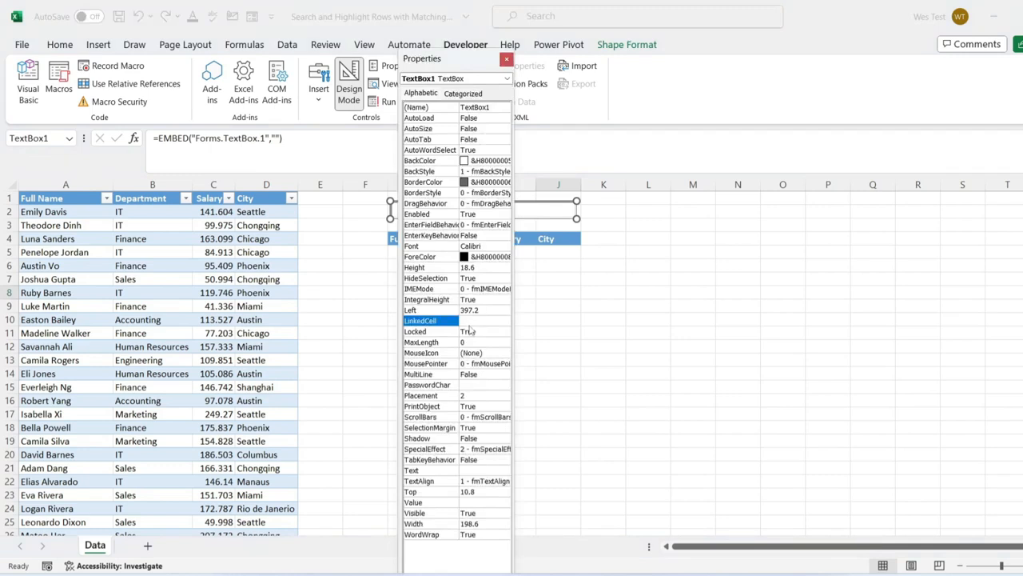
click(470, 321)
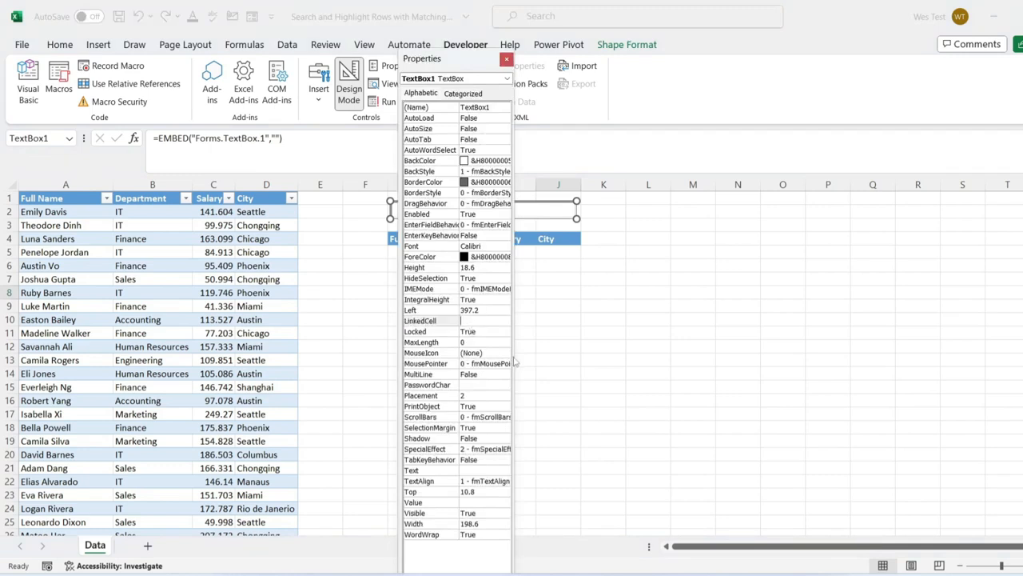
text(G2)
click(506, 60)
click(694, 238)
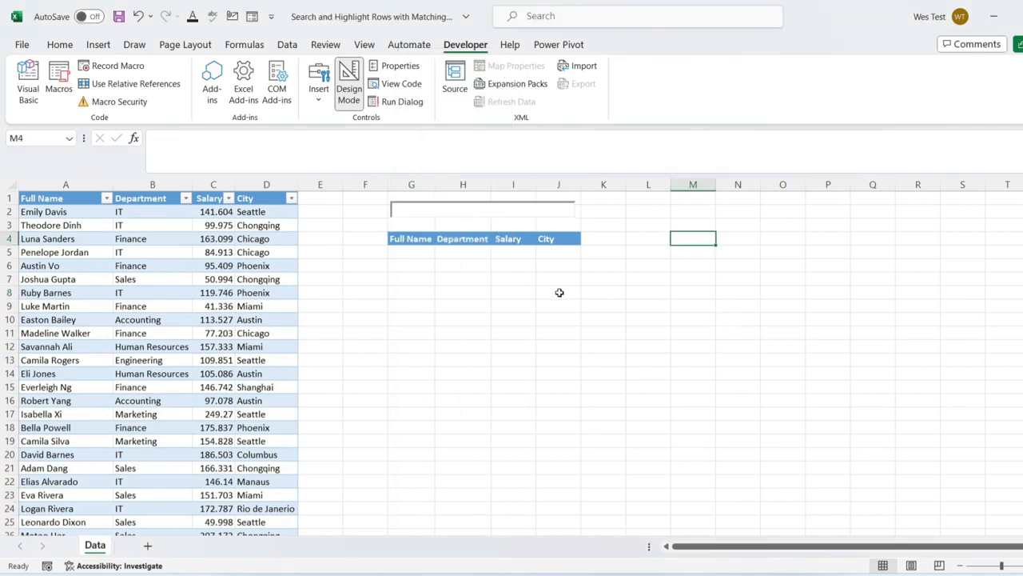
- Insert a rounded rectangle and size it to about 3.63" wide by 0.42" high around the text box
click(375, 209)
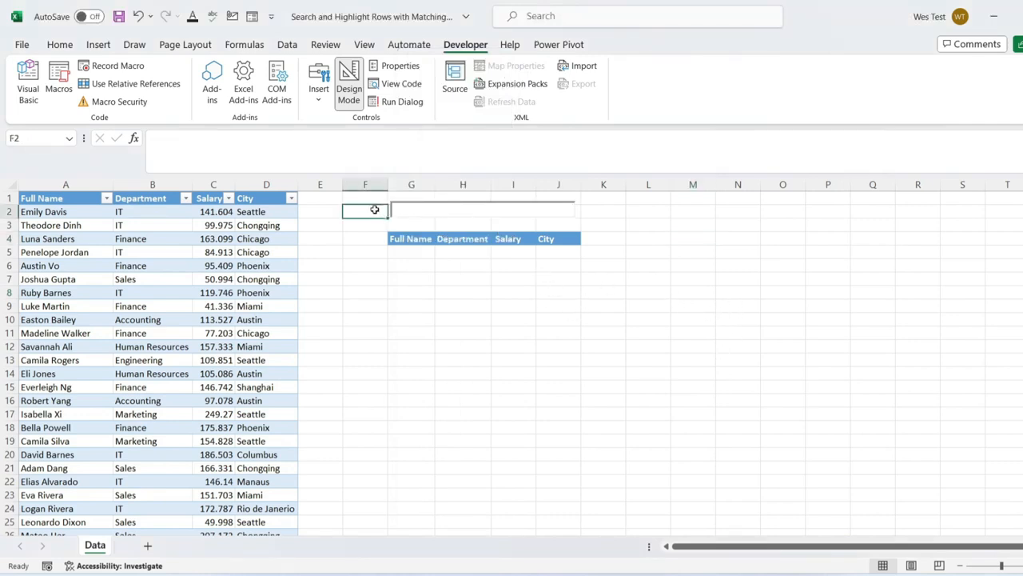
click(98, 44)
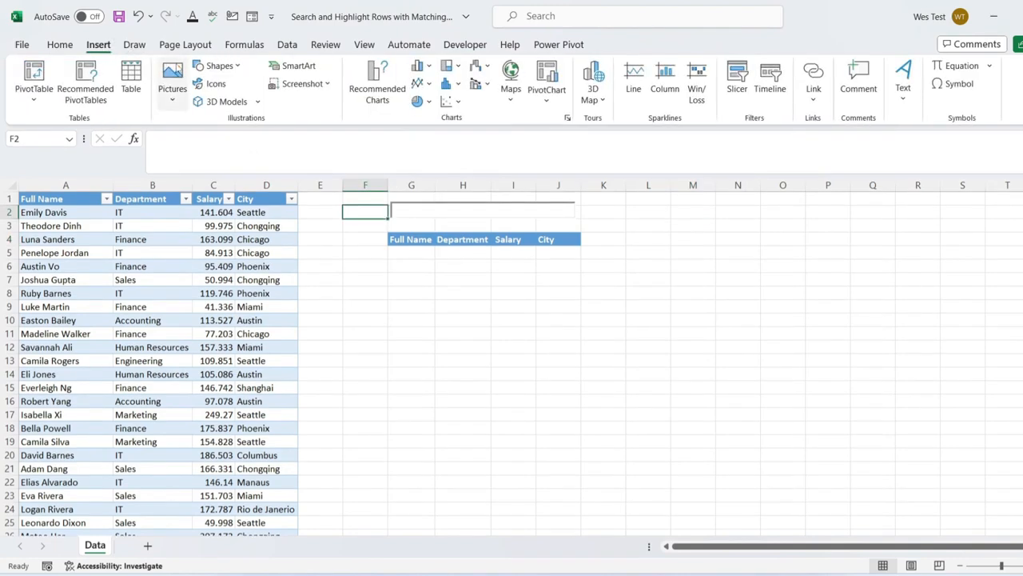
click(219, 67)
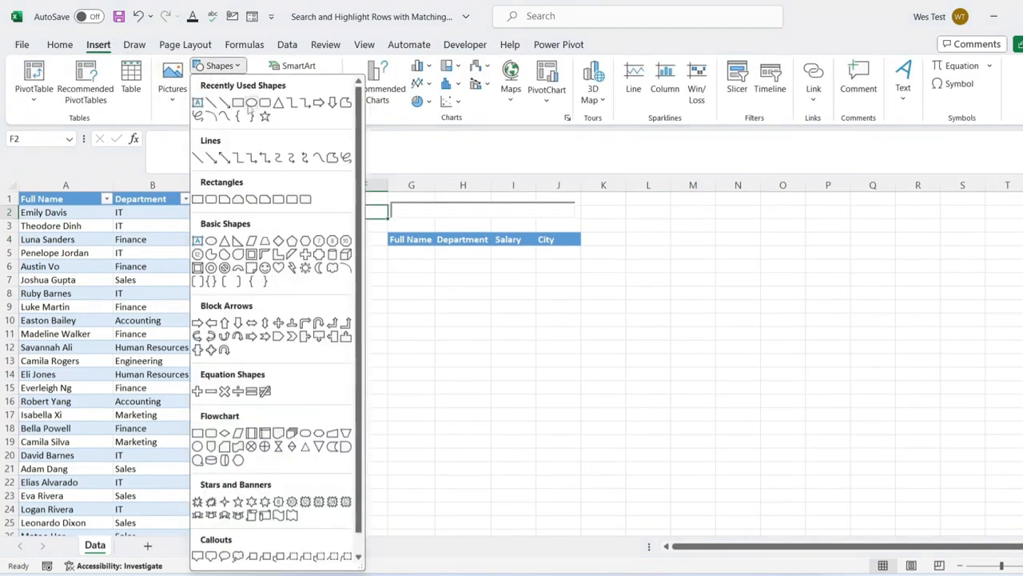
click(265, 104)
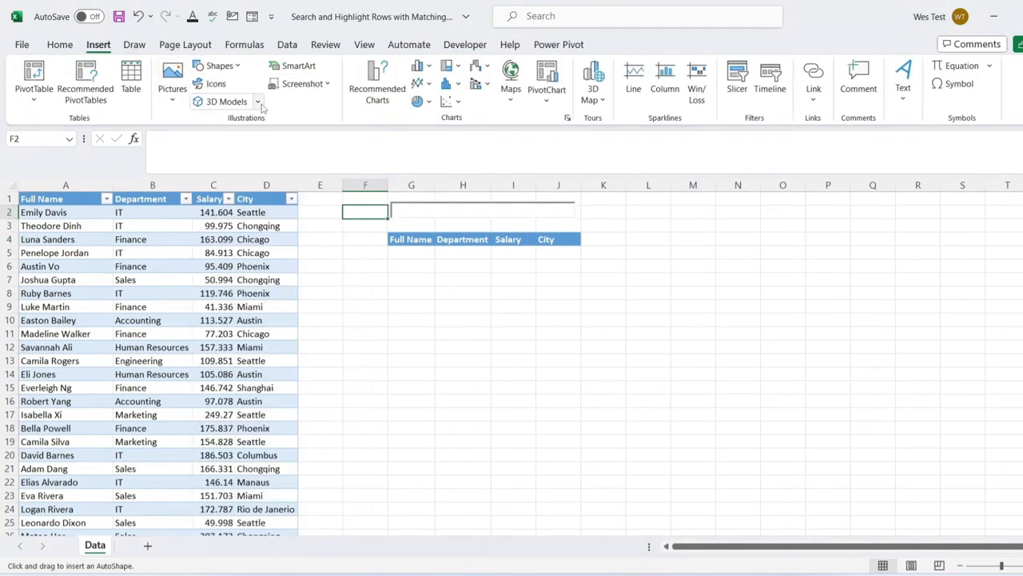
click(381, 198)
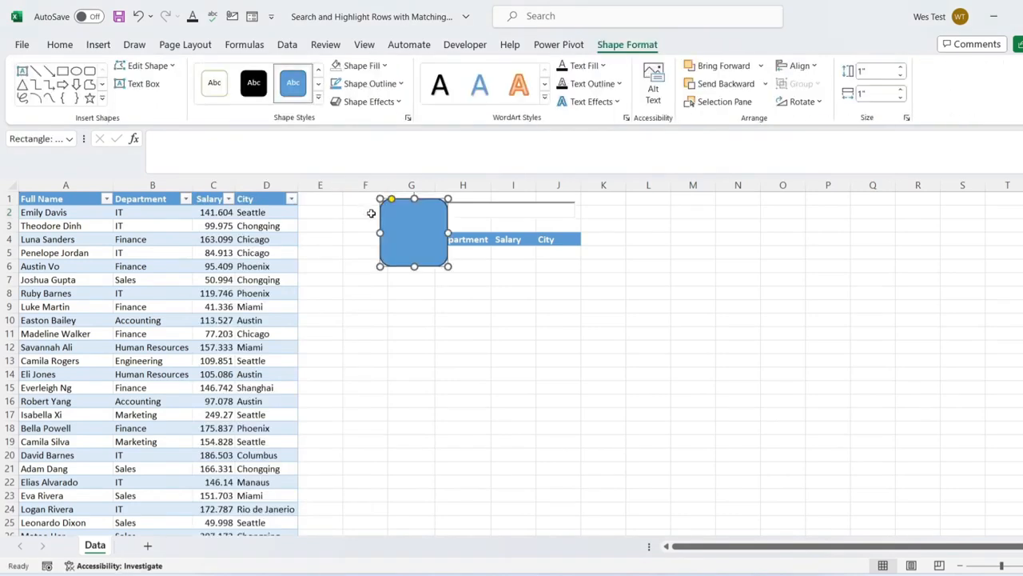
drag(379, 232, 336, 232)
drag(392, 266, 583, 210)
- Remove the rounded rectangle's fill and reduce its height to about 0.36"
click(382, 65)
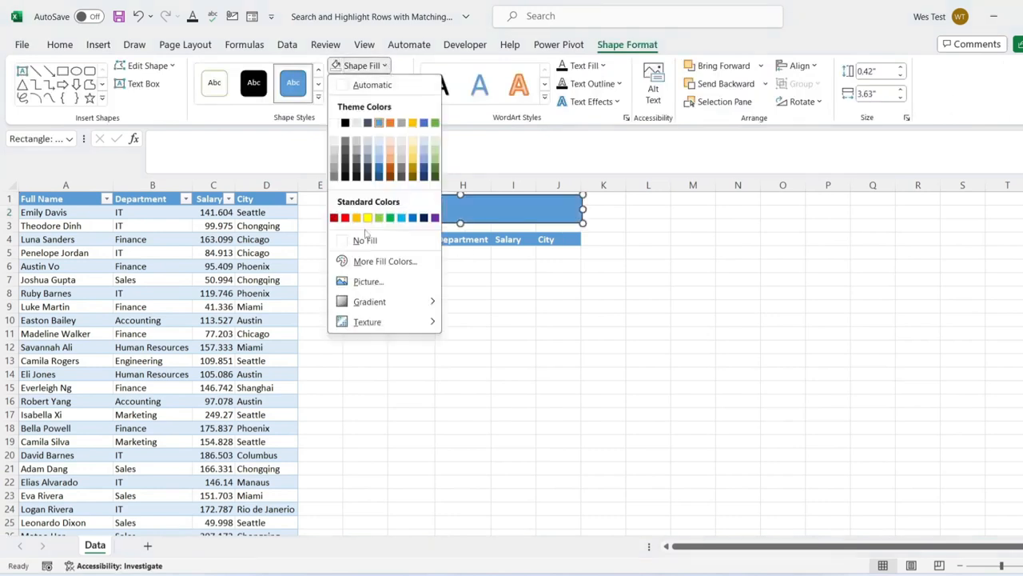
click(361, 239)
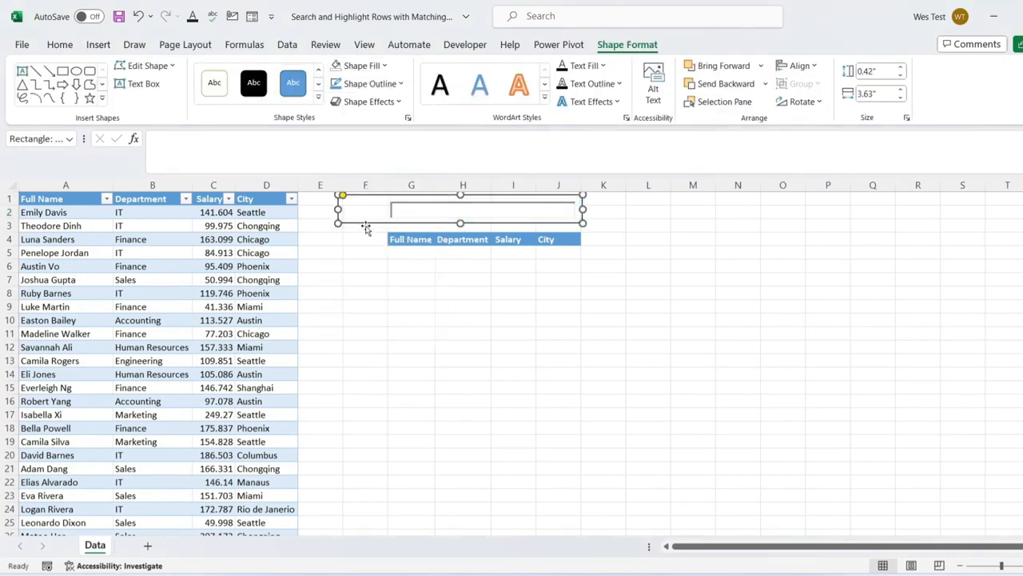
drag(460, 195, 460, 200)
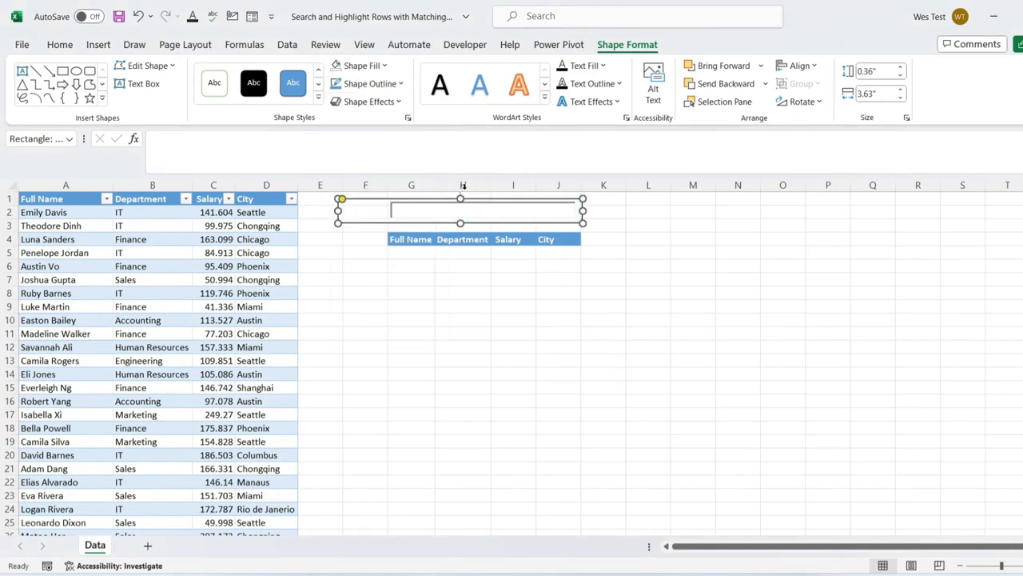
- Search the stock icons for "search" and insert the bold magnifying glass icon
click(98, 45)
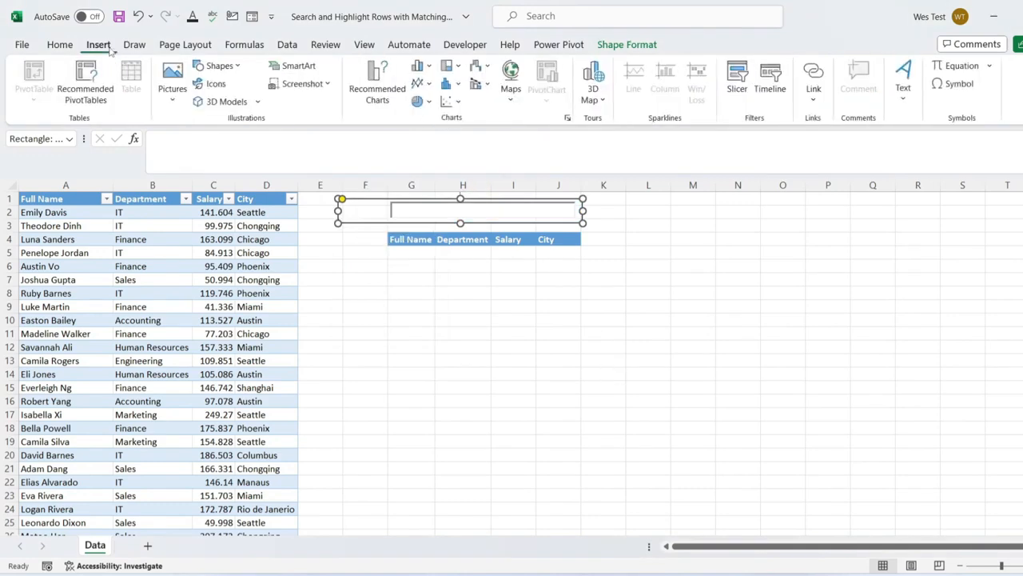
click(210, 86)
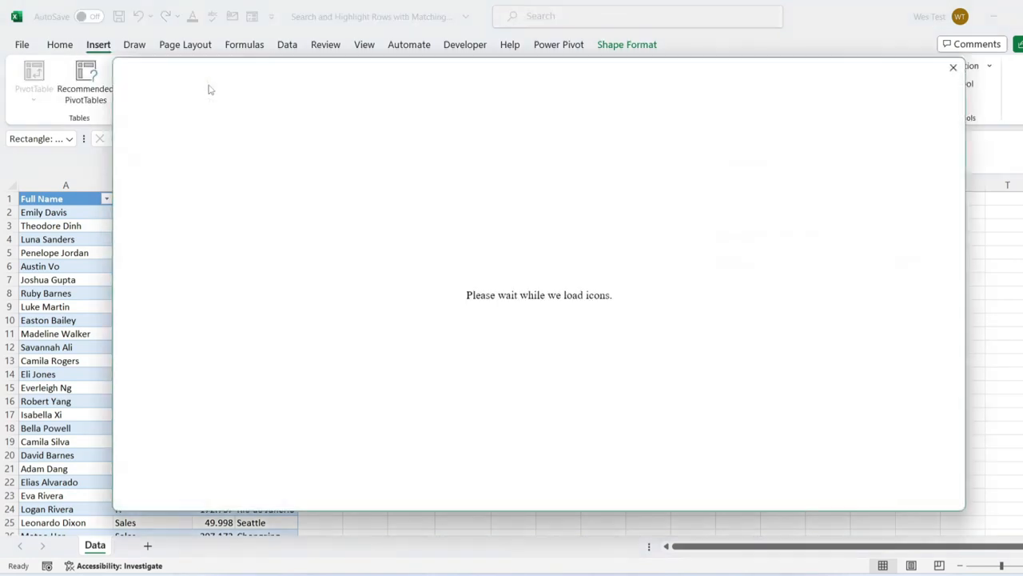
text(search)
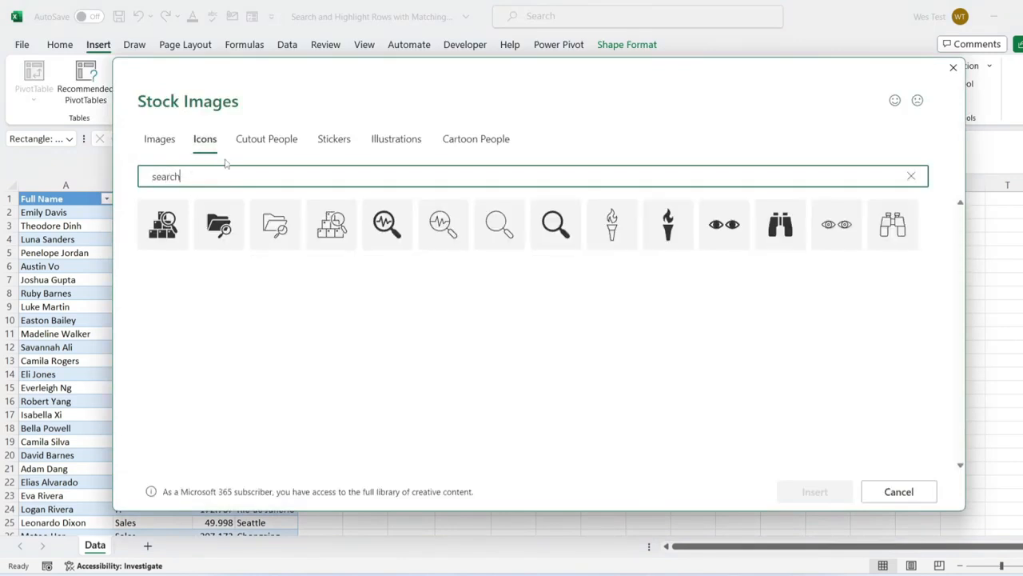
click(566, 215)
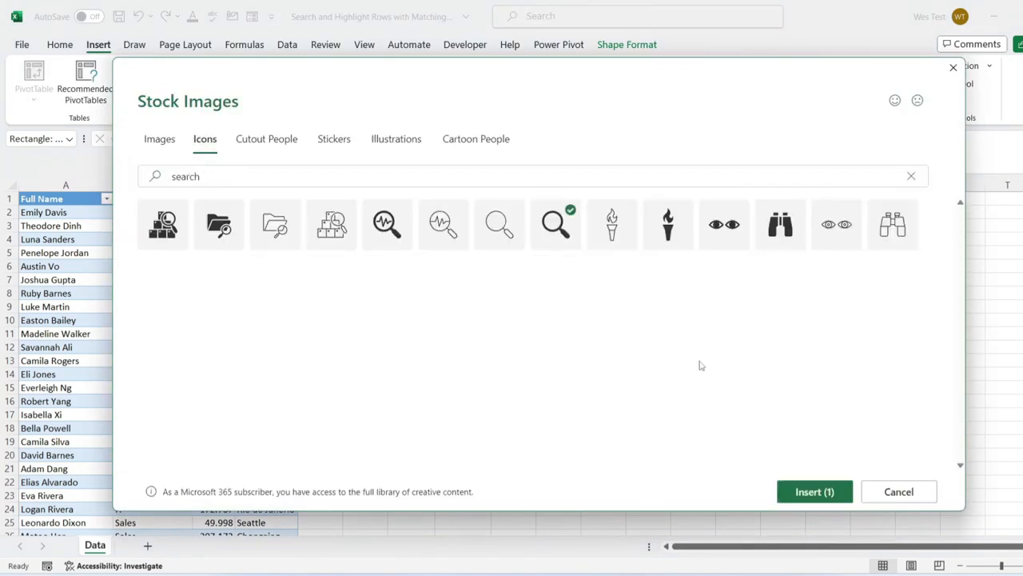
click(825, 501)
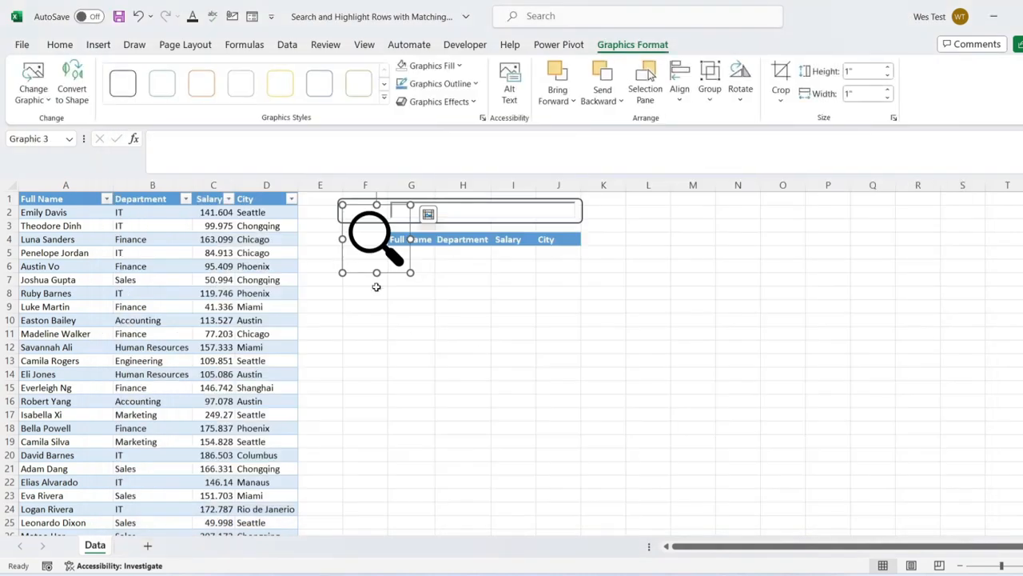
- Shrink the magnifying glass and place it inside the frame beside the text box, making the frame and text box slightly taller
drag(344, 273, 371, 244)
drag(391, 224, 361, 212)
click(440, 222)
drag(460, 223, 455, 232)
drag(362, 212, 373, 227)
click(449, 228)
click(374, 233)
drag(461, 233, 461, 227)
click(476, 294)
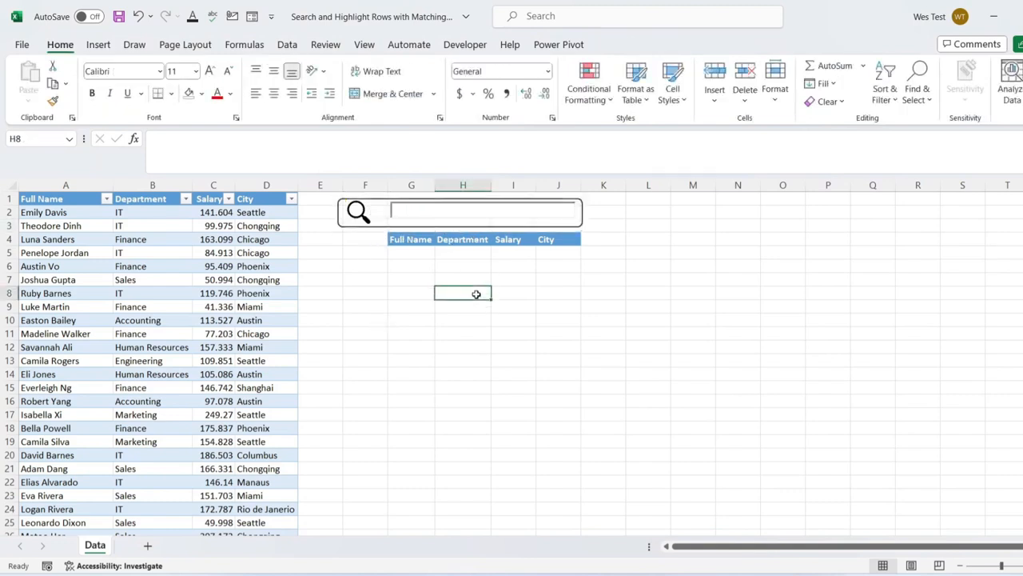
- Widen the text box slightly so it reaches the edge of the rounded frame
click(578, 214)
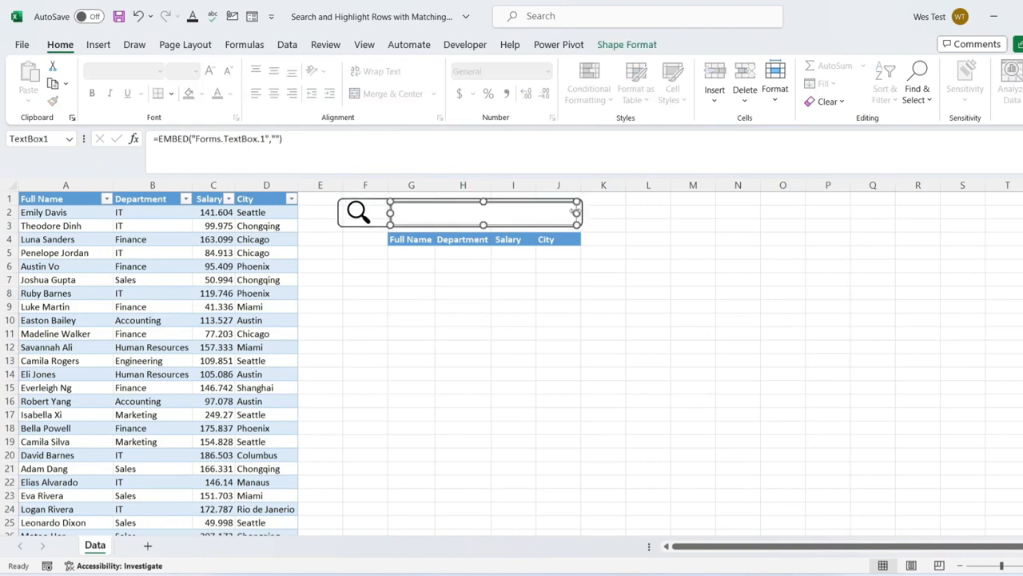
click(731, 425)
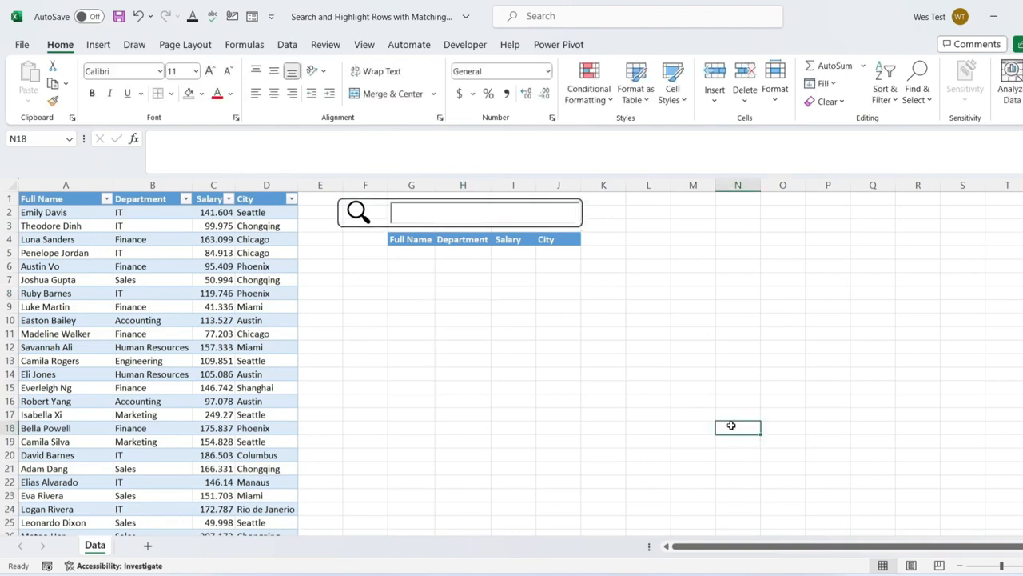
click(578, 216)
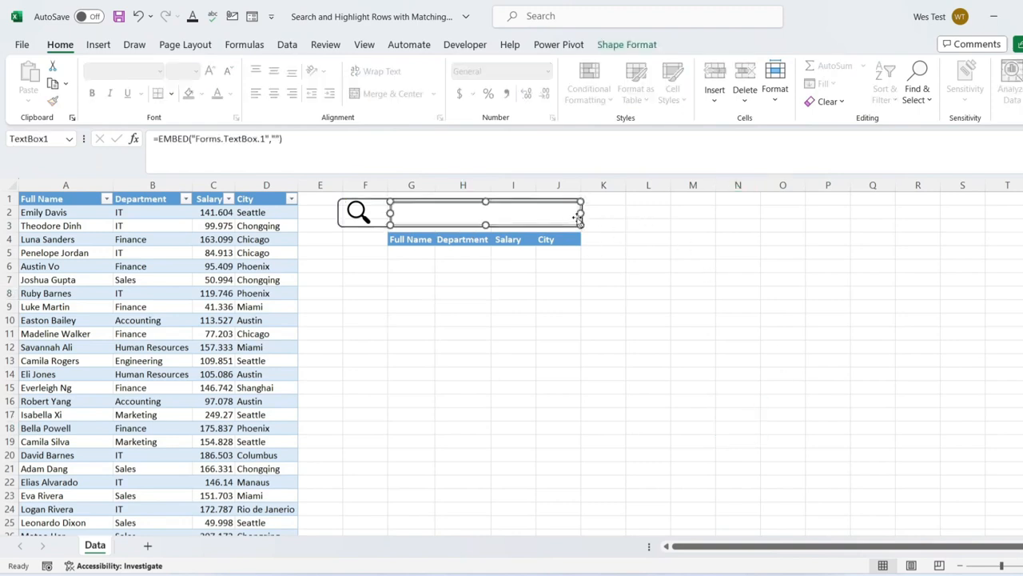
- Turn off Design Mode and enter "emi" in the search text box
click(464, 44)
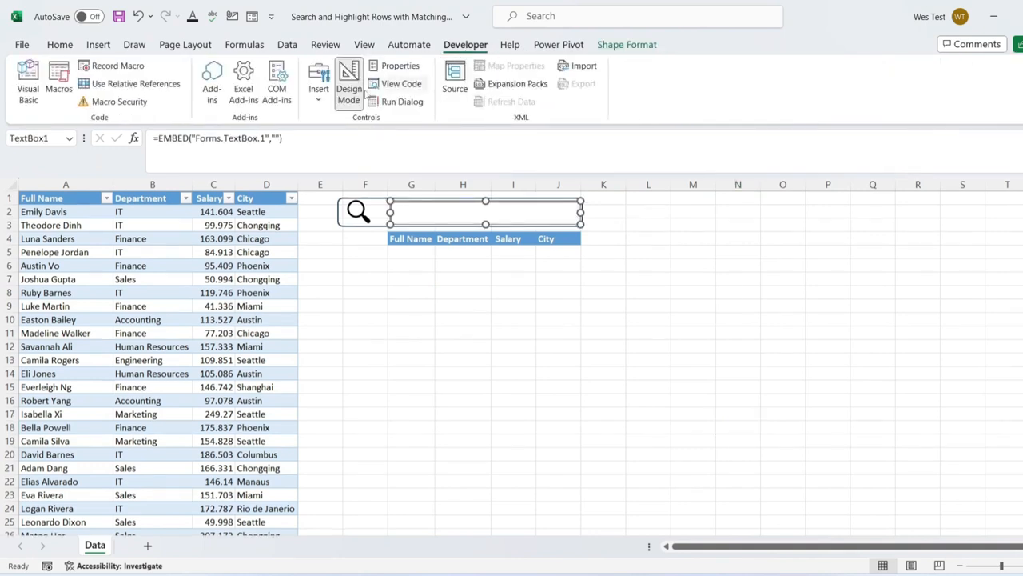
click(348, 94)
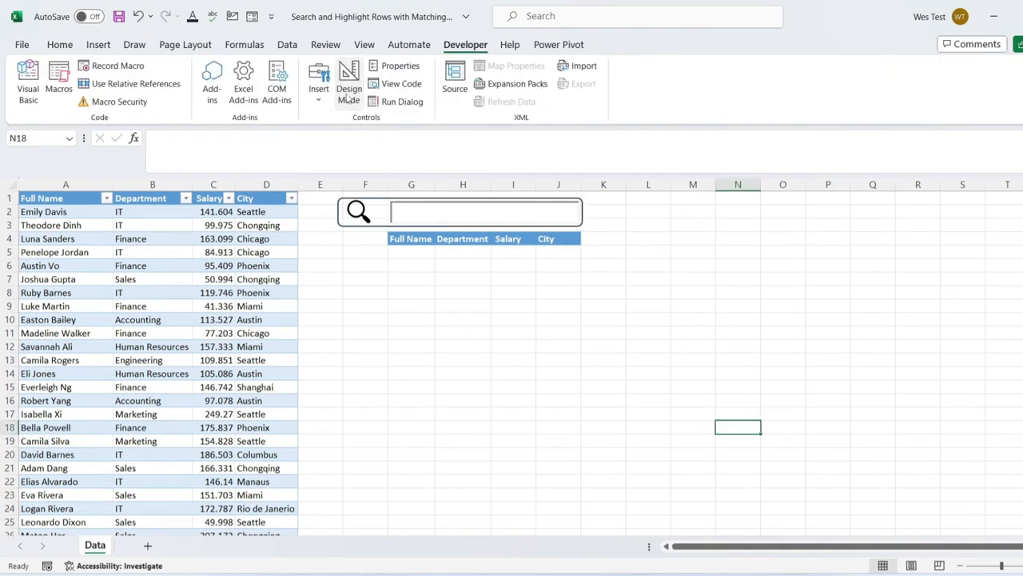
click(425, 216)
text(emi)
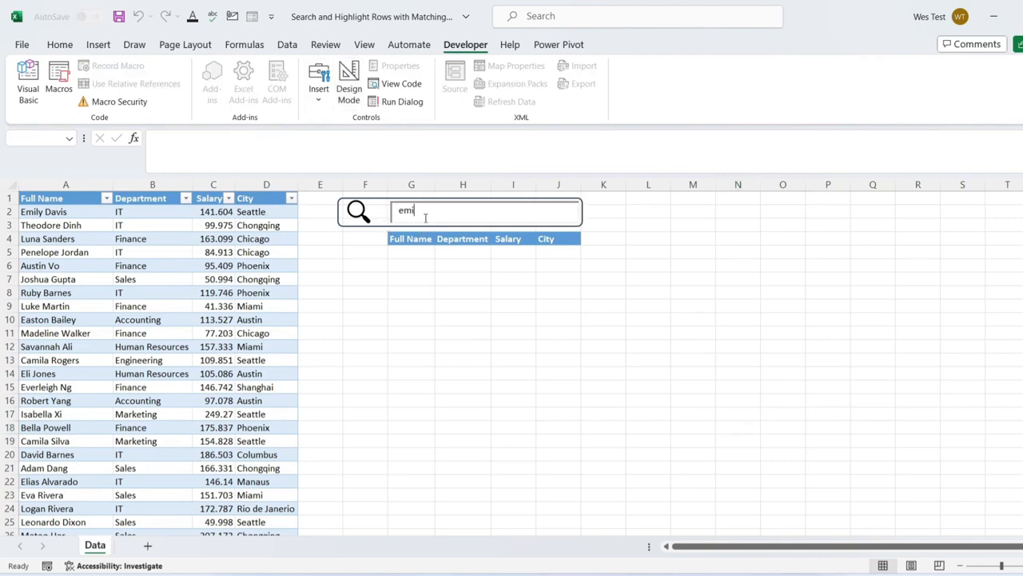
- Clear the "emi" test entry from the search text box
key(BackSpace)
key(BackSpace)
key(BackSpace)
- Start a FILTER formula in cell G6 with the whole employee table, Table3, as its array
click(400, 270)
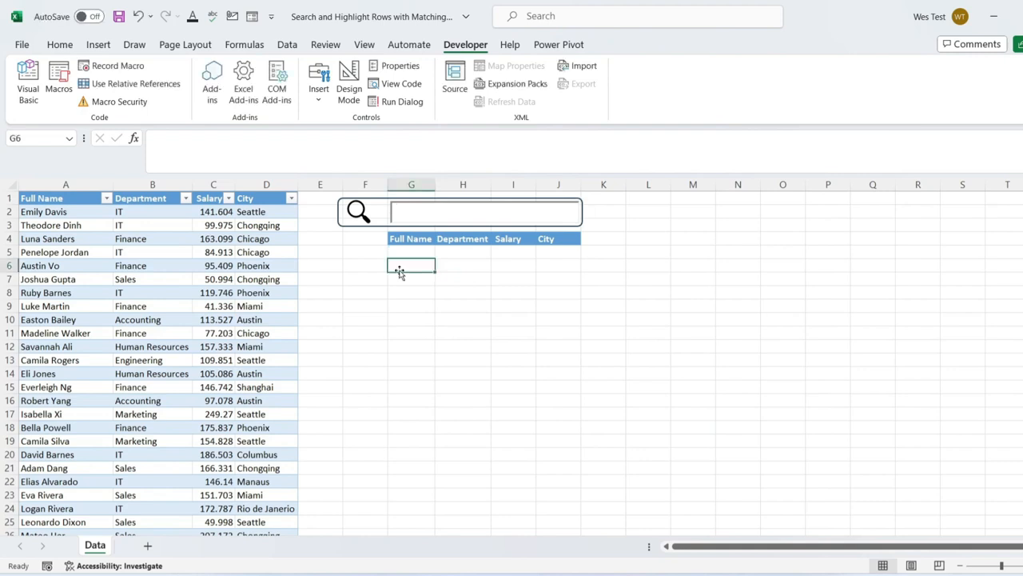
text(=)
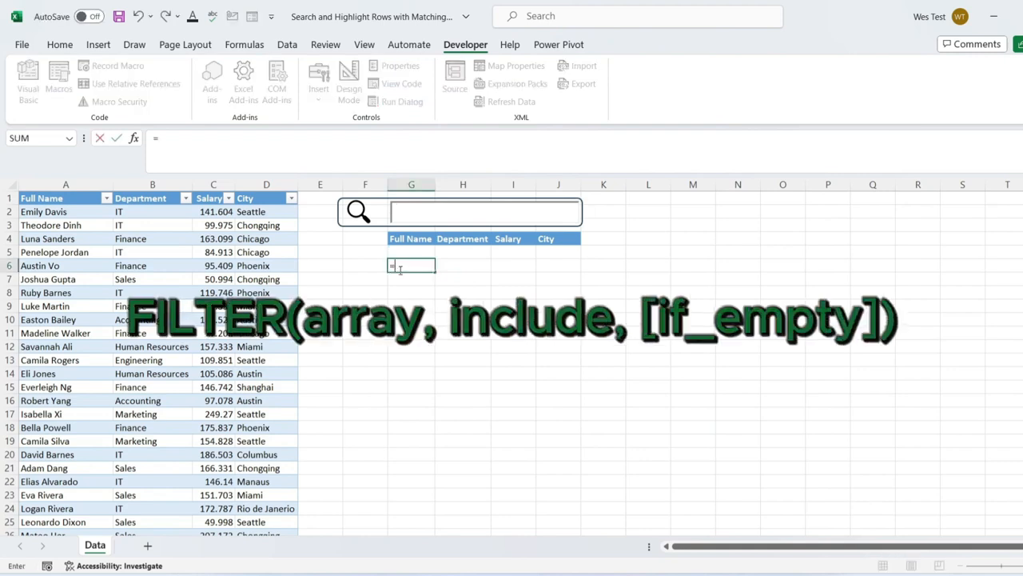
text(FILTER()
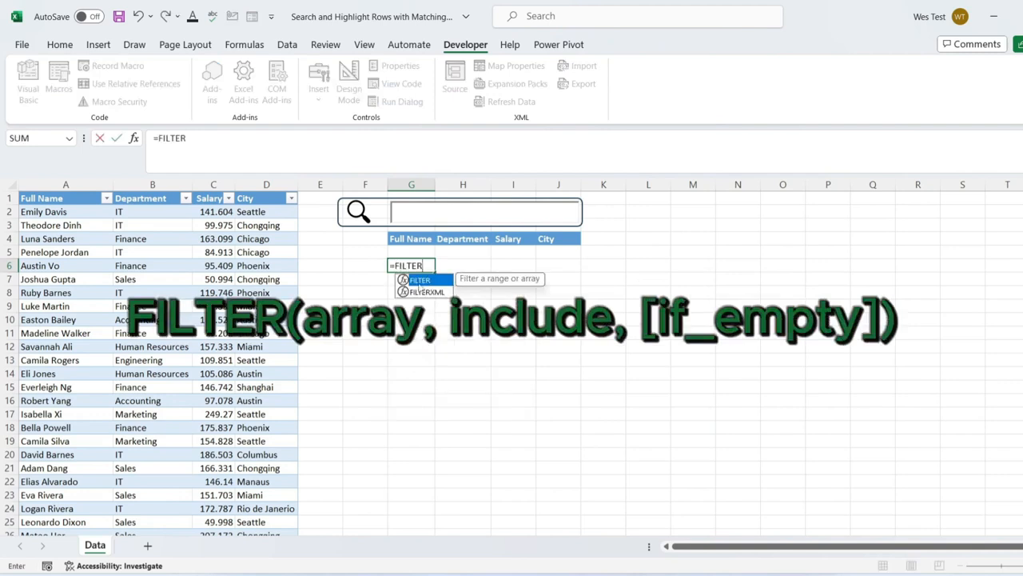
double_click(420, 281)
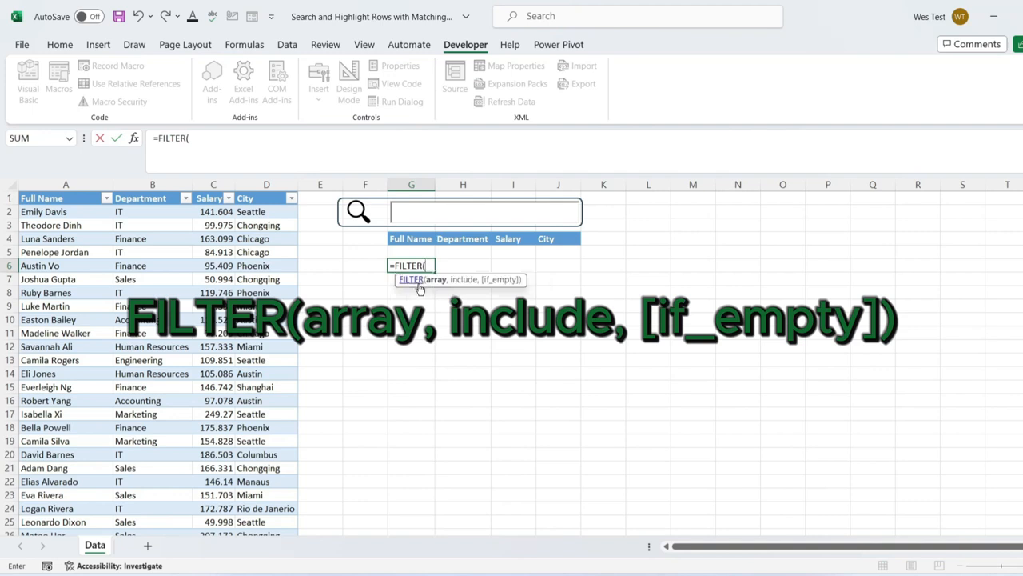
click(64, 211)
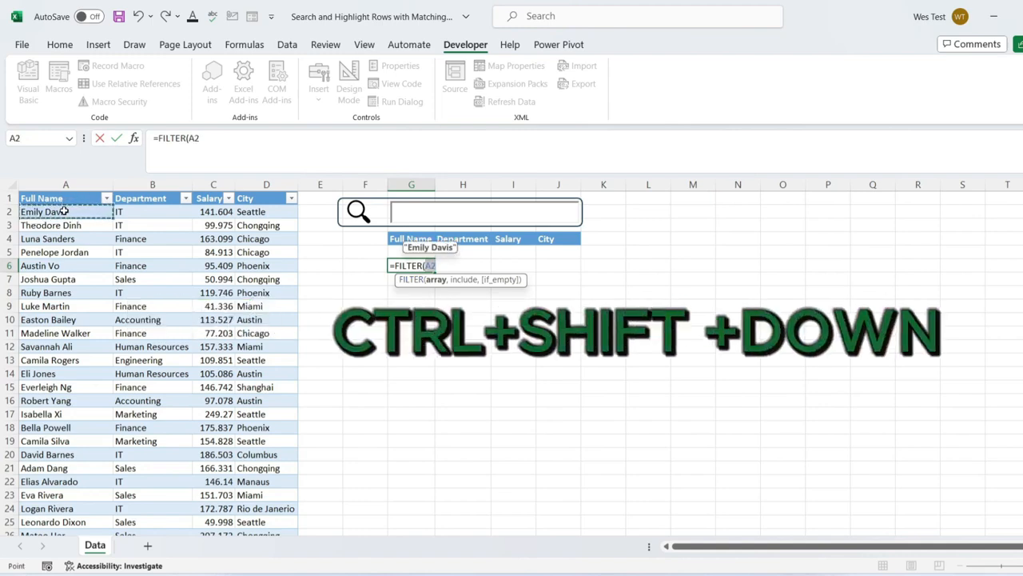
key(ctrl+shift+Down)
key(ctrl+shift+Right)
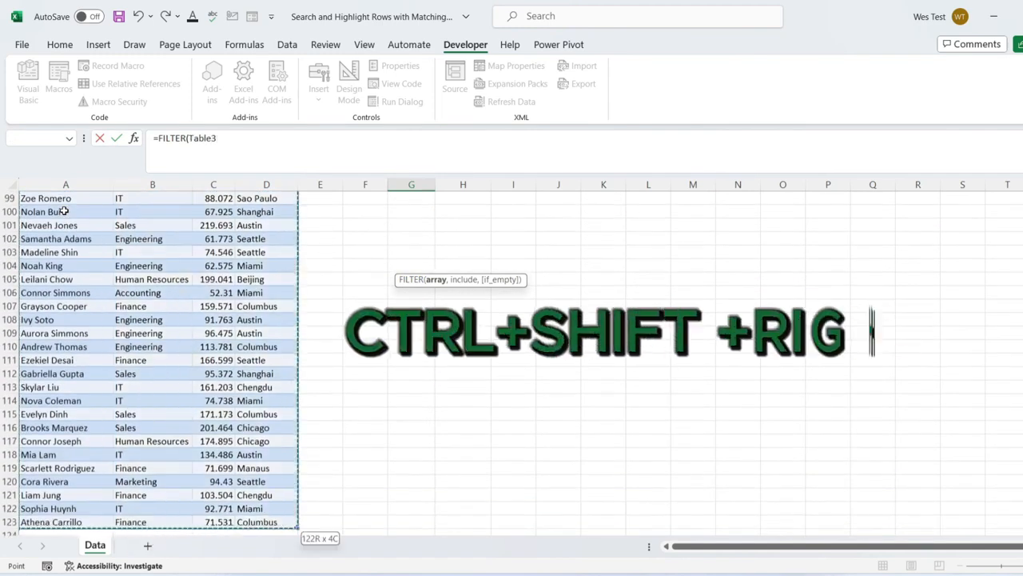
click(308, 145)
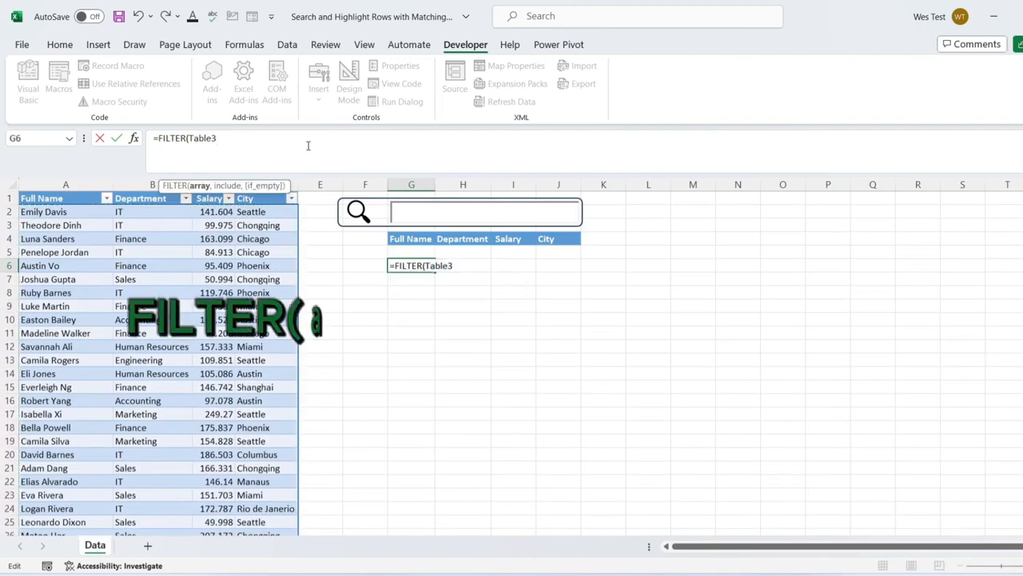
text(,)
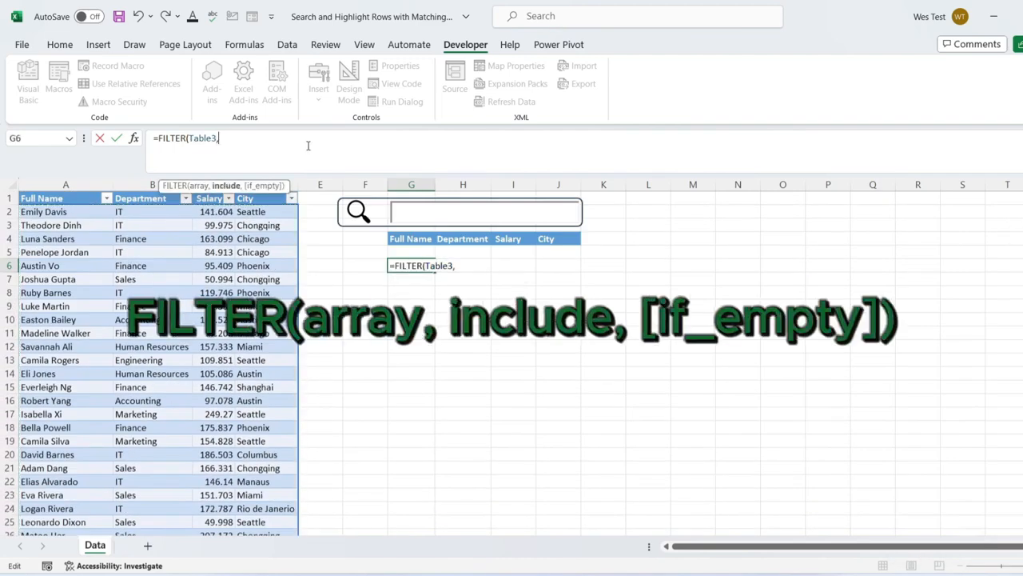
- Complete the G6 FILTER formula with the condition Table3[Full Name]=G2 and "No Match" as the if-empty value
click(67, 213)
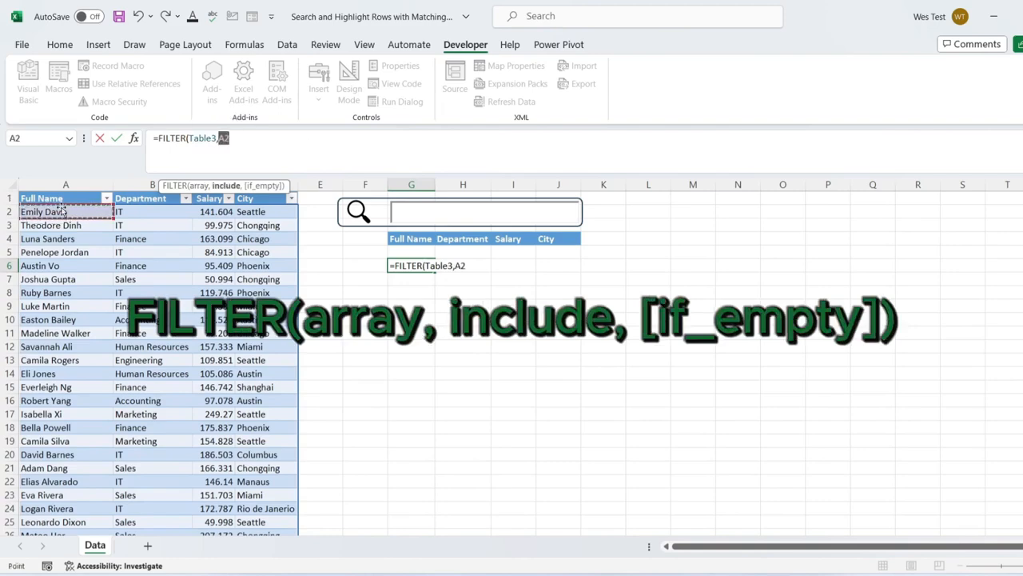
key(ctrl+shift+Down)
click(335, 136)
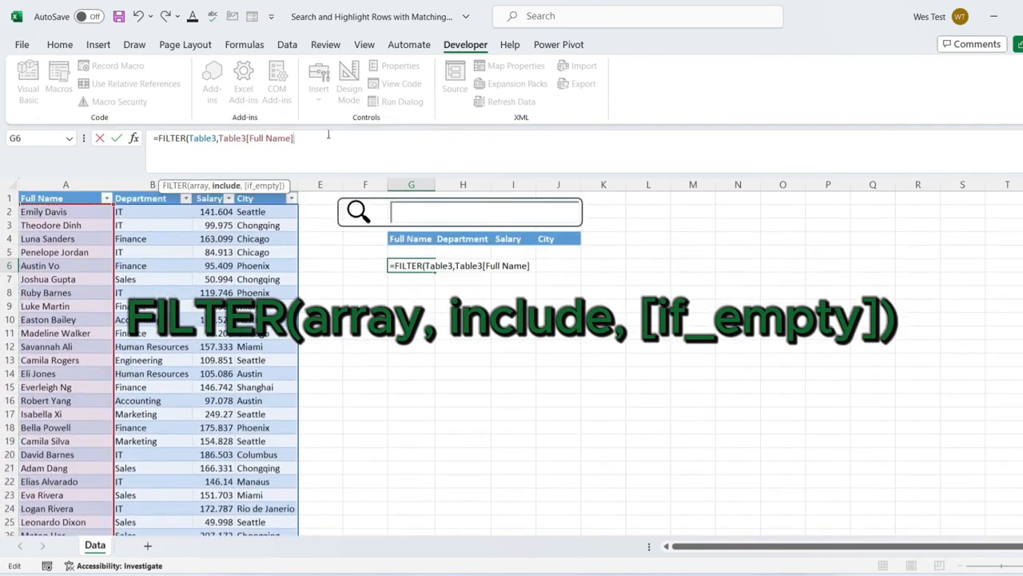
text(=G2)
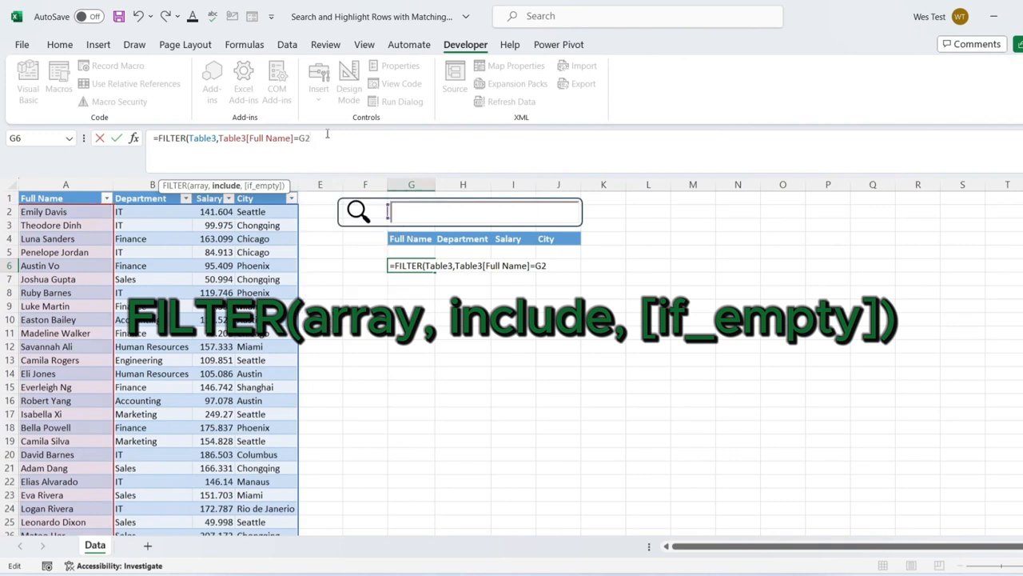
text(,"No Mat)
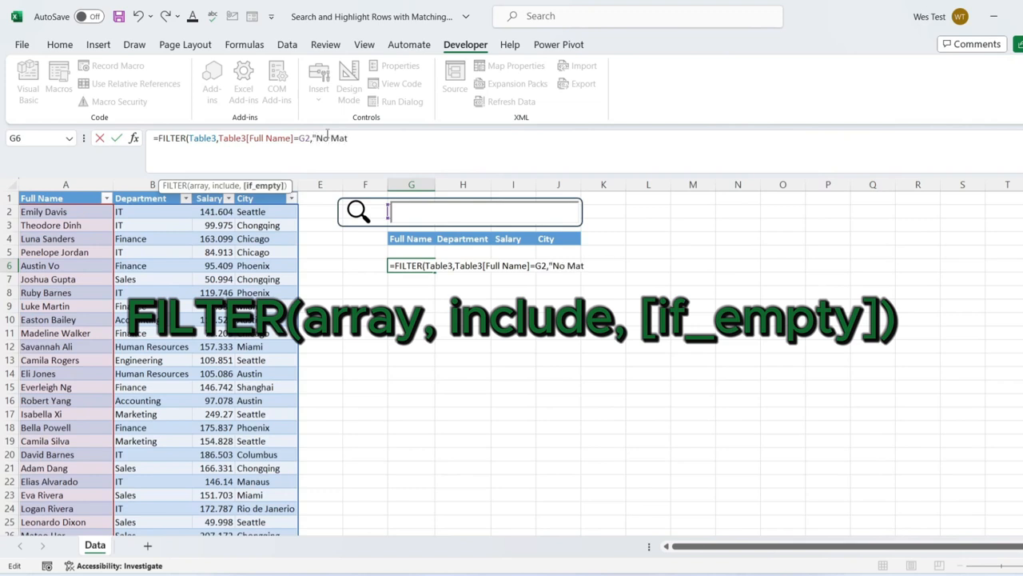
text(ch")
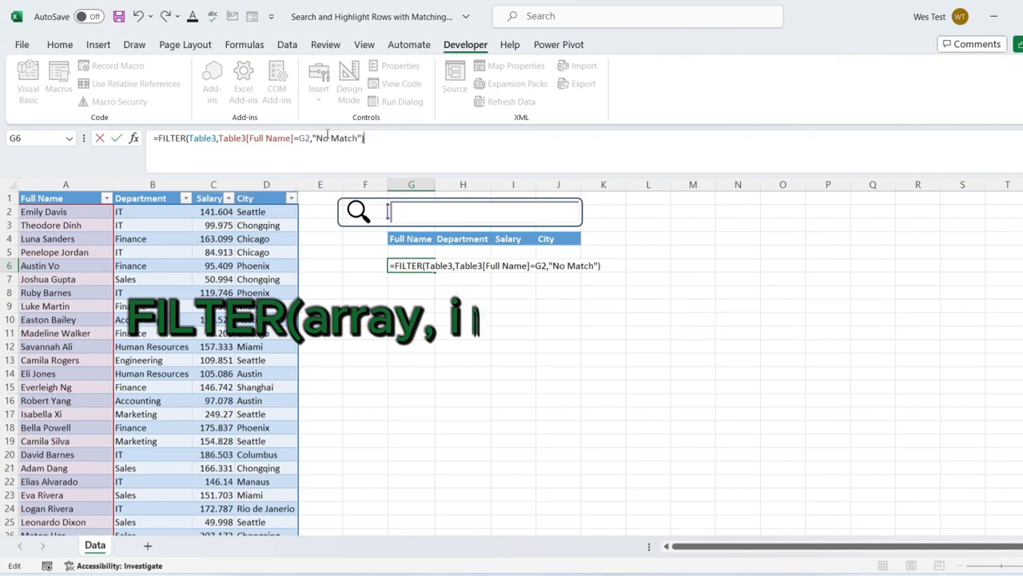
key(Return)
click(422, 266)
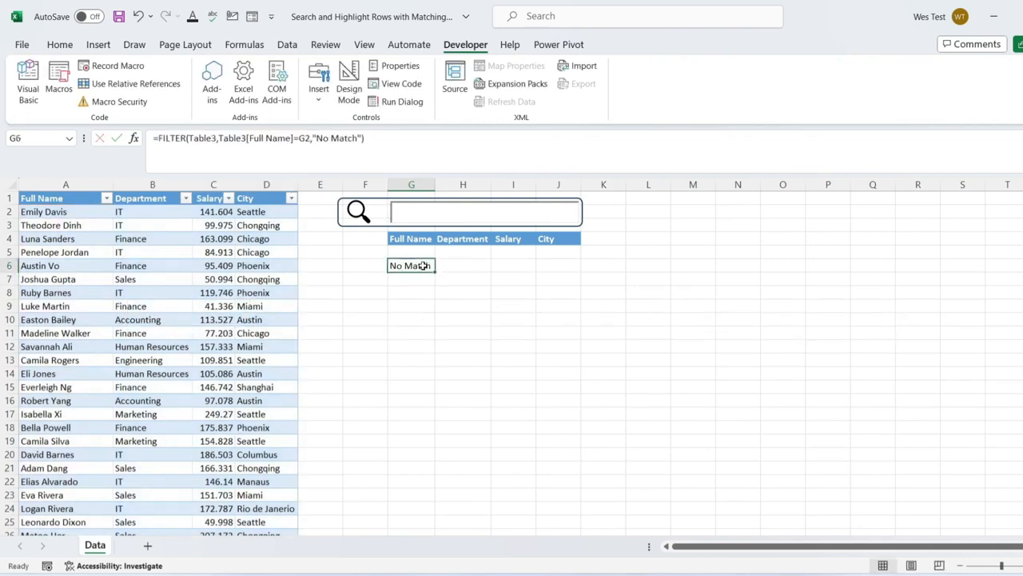
- Enter the first employee's full name in the search box and autofit column G to its contents
click(427, 213)
text(Emily Davis)
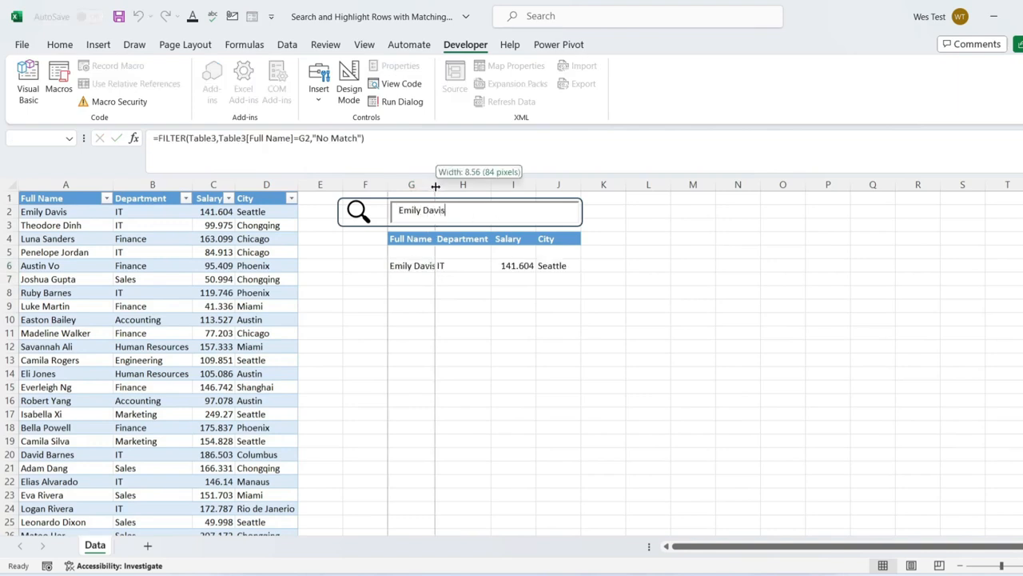
double_click(435, 185)
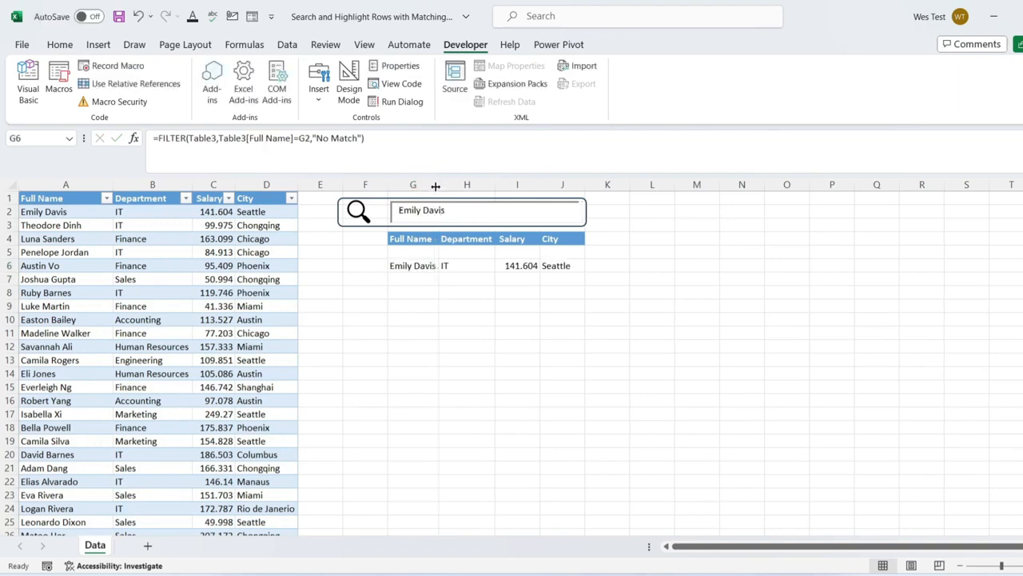
click(531, 265)
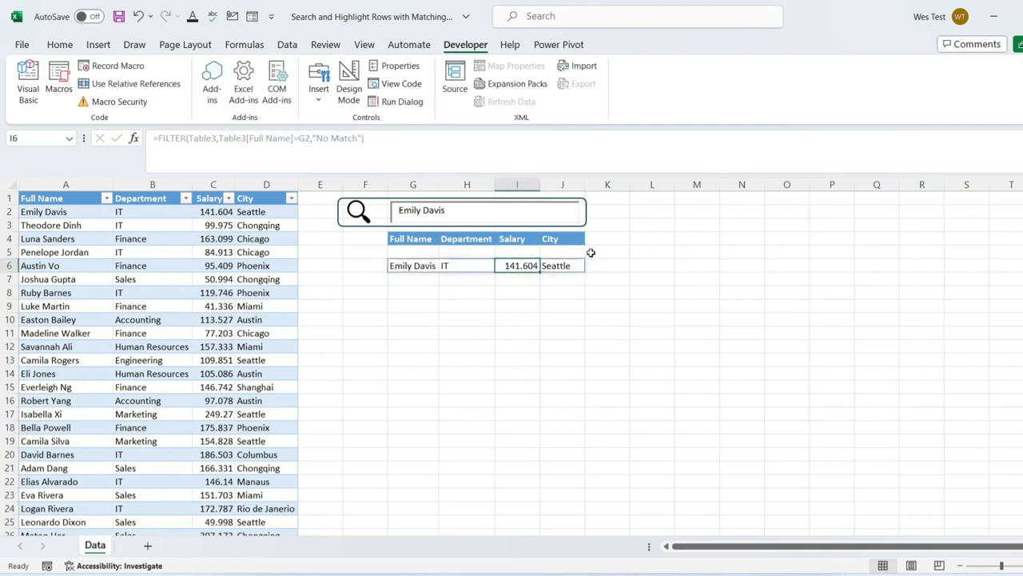
click(641, 268)
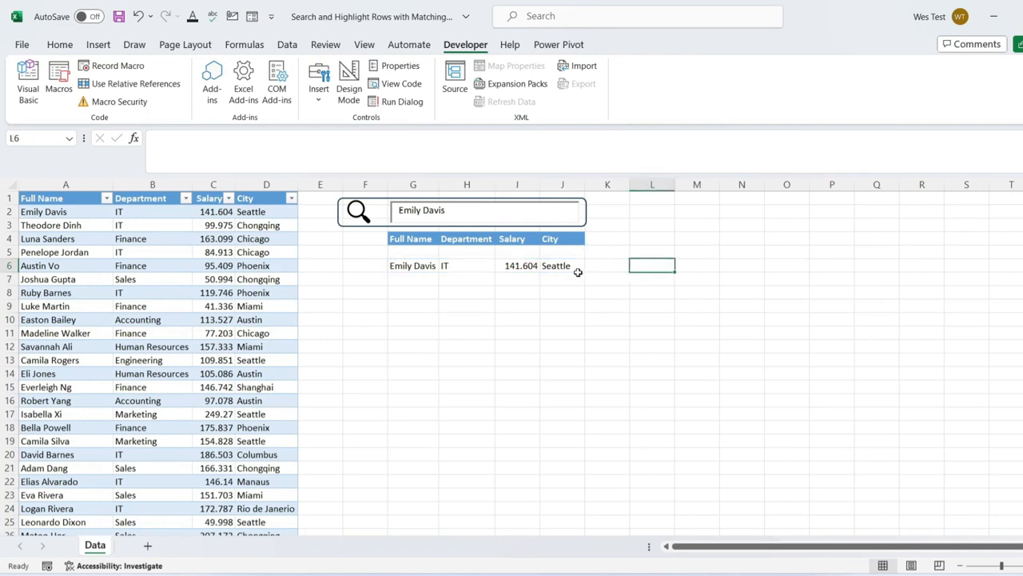
- Delete the employee name from the search box, leaving it empty
click(469, 214)
key(BackSpace)
key(BackSpace)
key(BackSpace)
key(BackSpace)
key(BackSpace)
key(BackSpace)
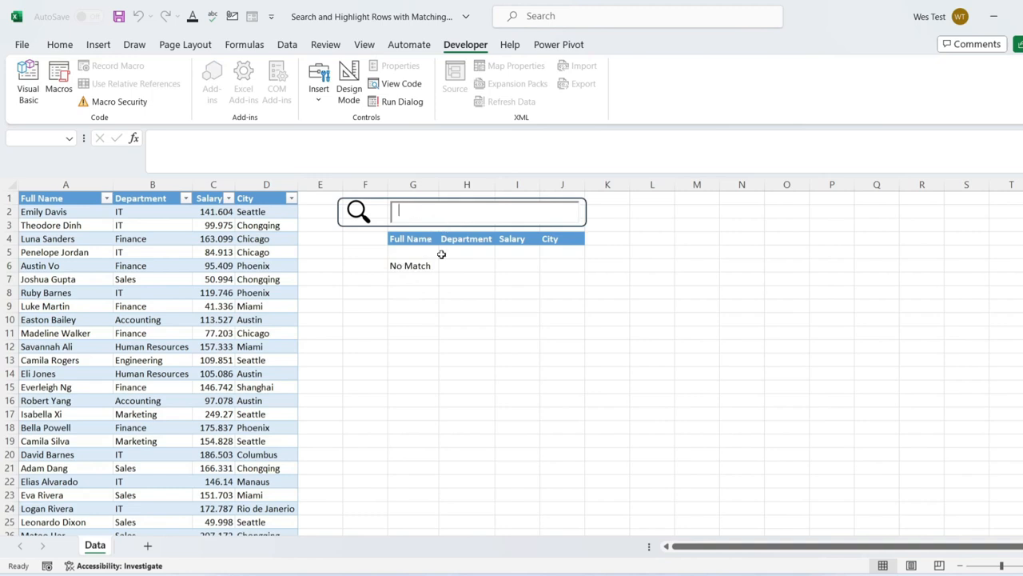
click(413, 289)
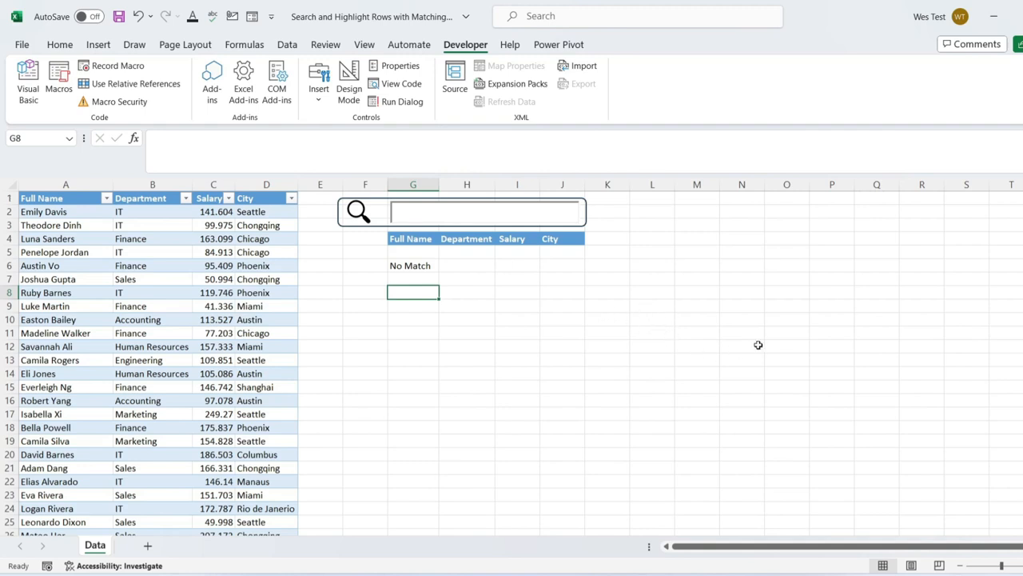
- Remove the Table3[Full Name]=G2 condition from the FILTER formula in cell G6, keeping the array and "No Match" arguments
click(424, 265)
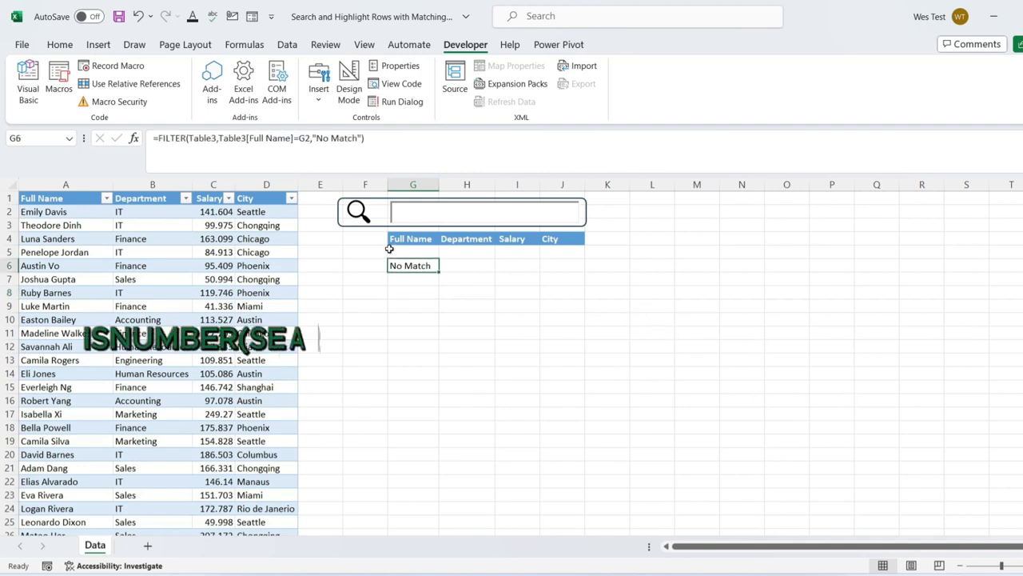
click(242, 137)
click(304, 163)
key(BackSpace)
key(BackSpace)
key(BackSpace)
key(BackSpace)
key(BackSpace)
key(BackSpace)
key(BackSpace)
key(BackSpace)
key(BackSpace)
key(BackSpace)
key(BackSpace)
key(BackSpace)
key(BackSpace)
key(BackSpace)
key(BackSpace)
key(BackSpace)
key(BackSpace)
key(BackSpace)
key(BackSpace)
key(BackSpace)
text(T)
key(BackSpace)
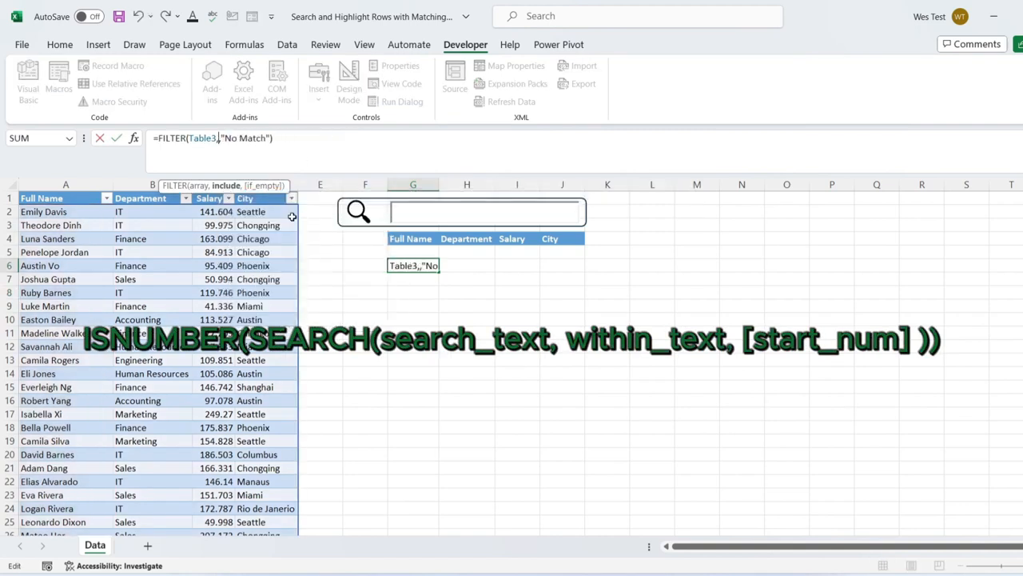
- Add ISNUMBER(SEARCH(G2,Table3[Full Name])) as the include condition of the G6 FILTER formula
text(ISNUMBER)
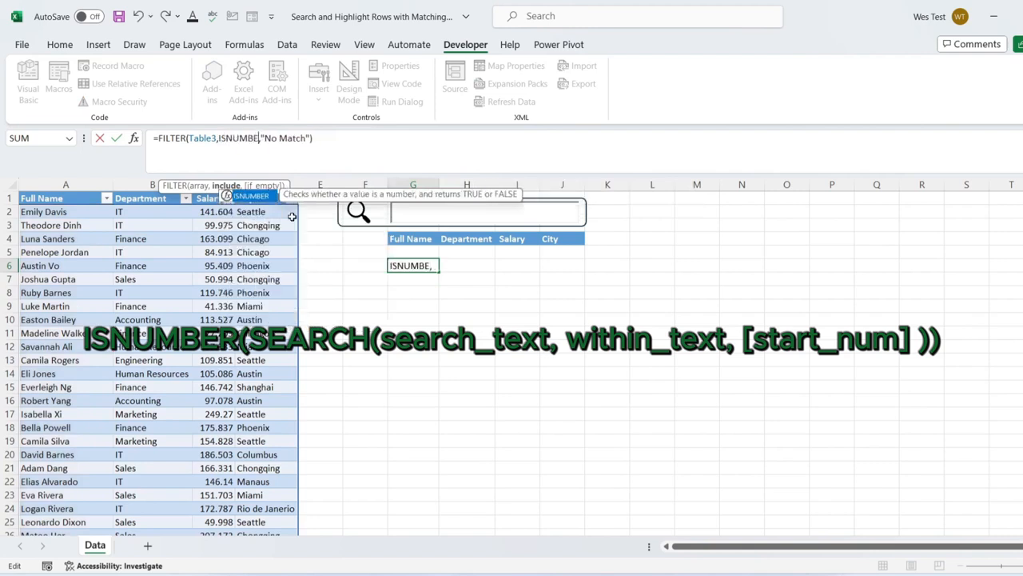
text(()
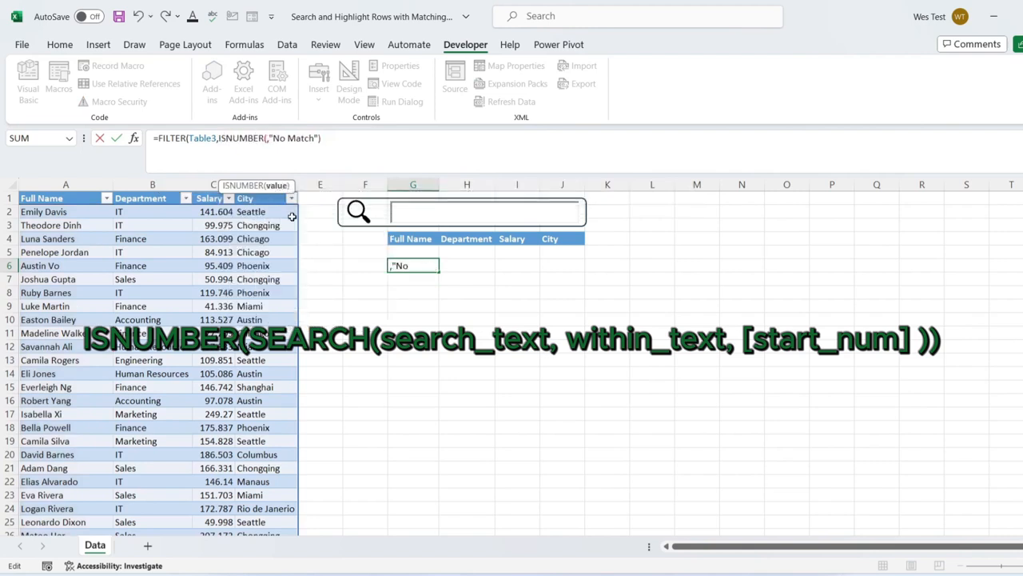
text(SEARCH)
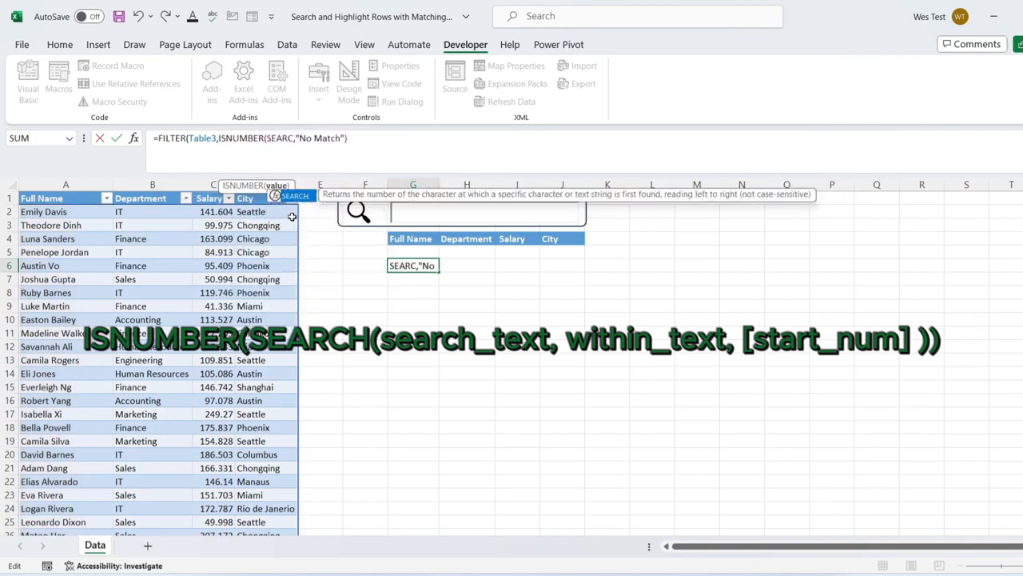
text(()
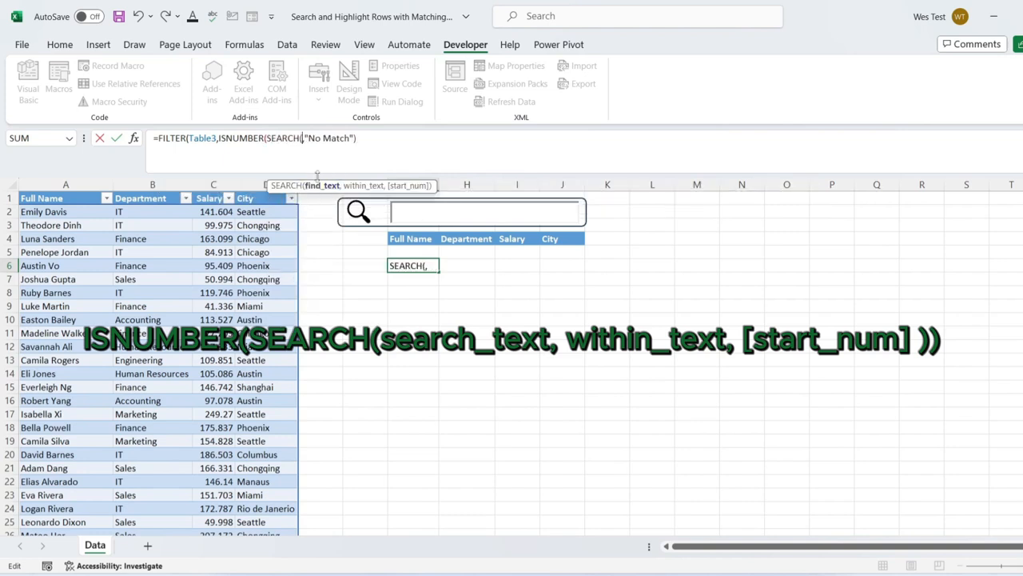
text(G)
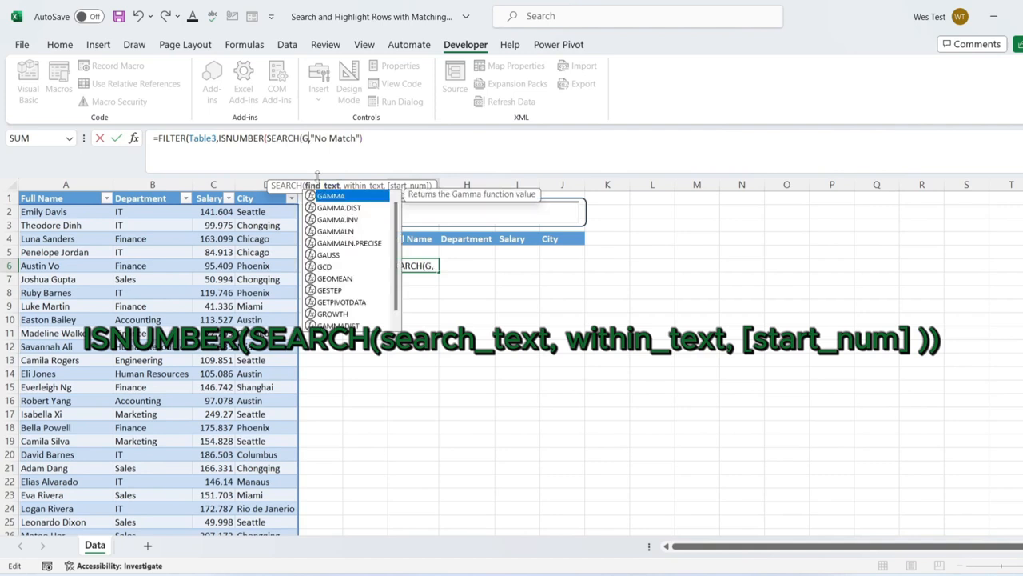
text(2,)
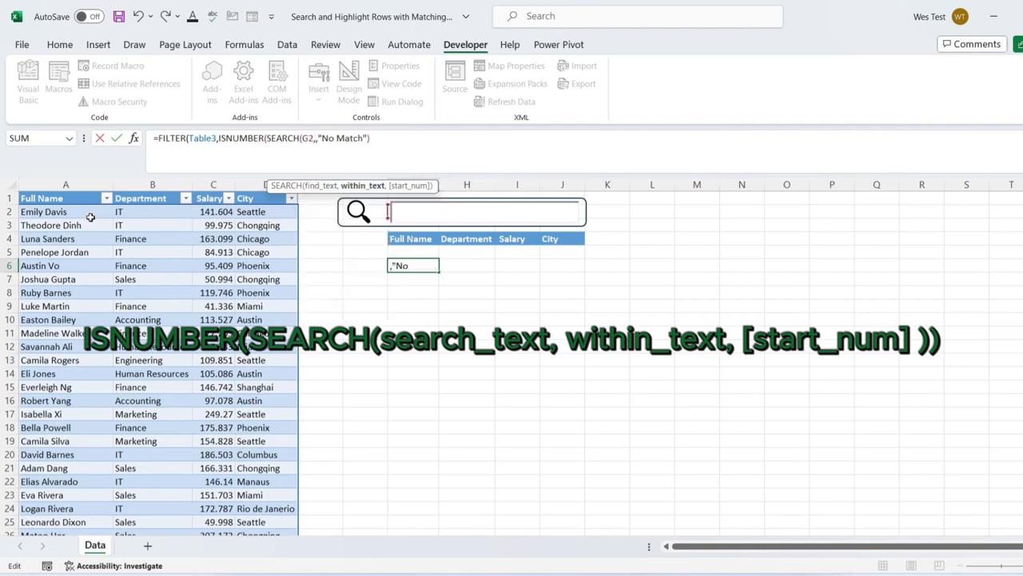
click(88, 216)
key(ctrl+shift+Down)
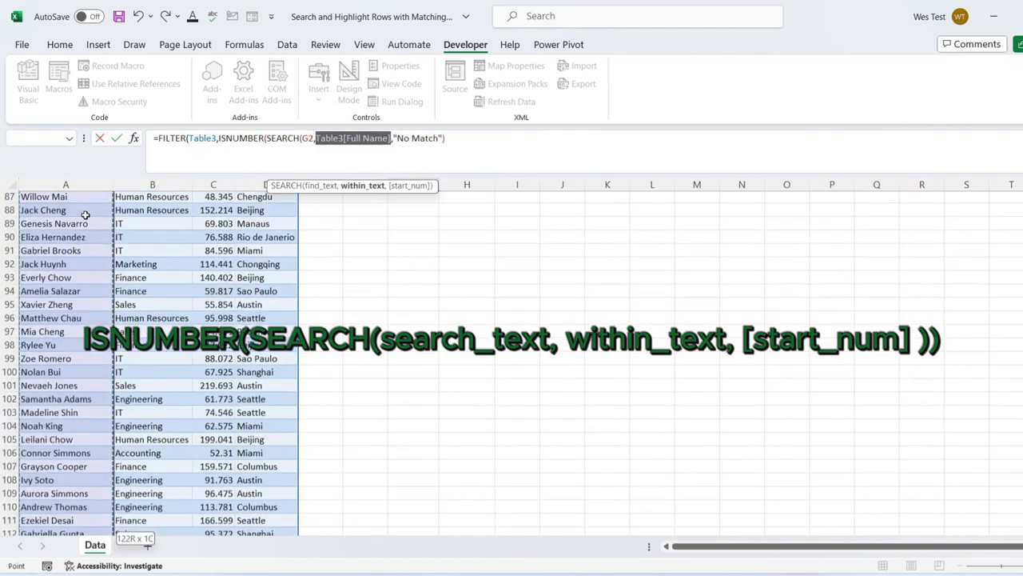
key(F2)
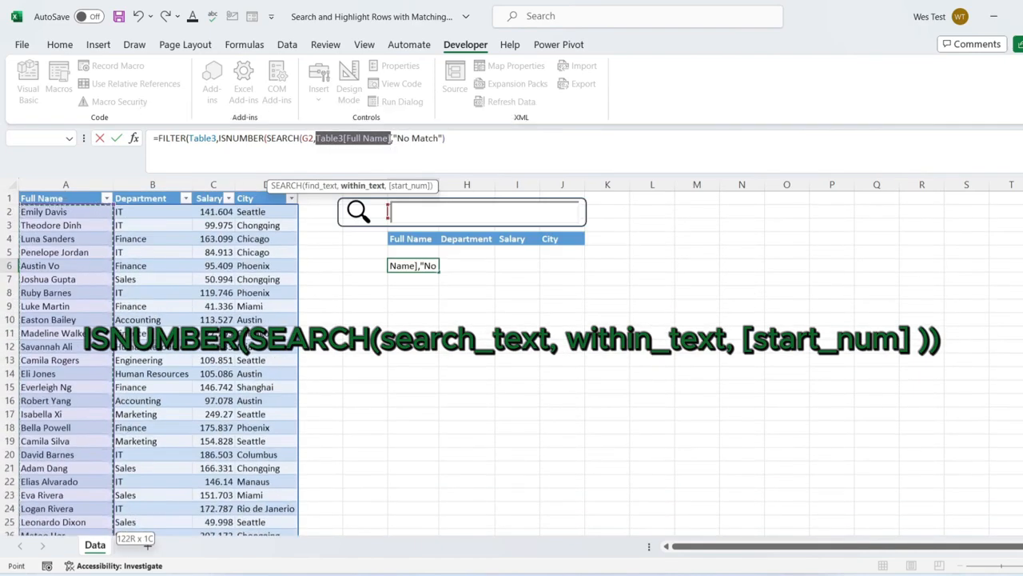
text()))
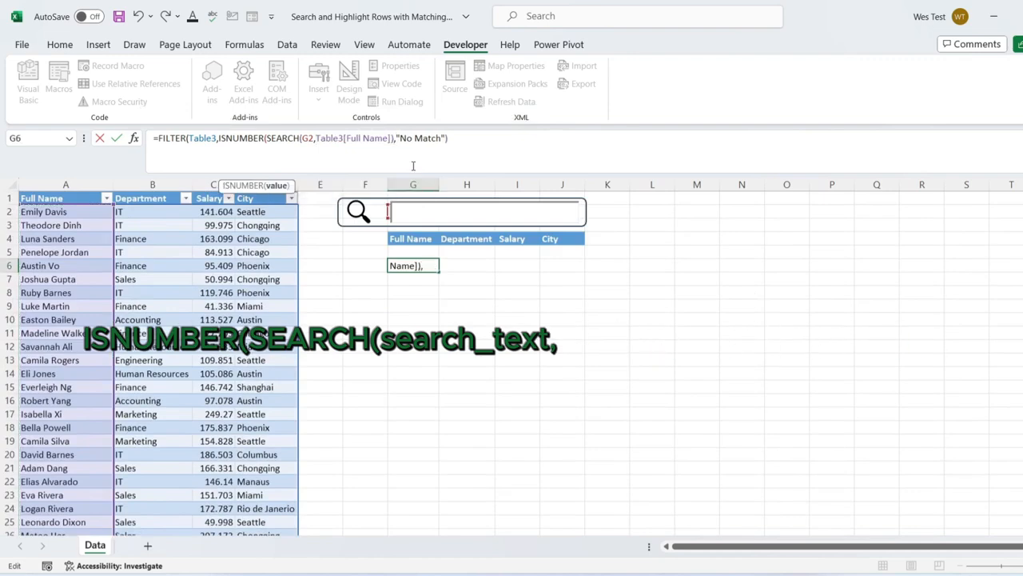
- Test partial-name matching by searching for "Emi" in the search box and replacing it with "Lu"
click(443, 213)
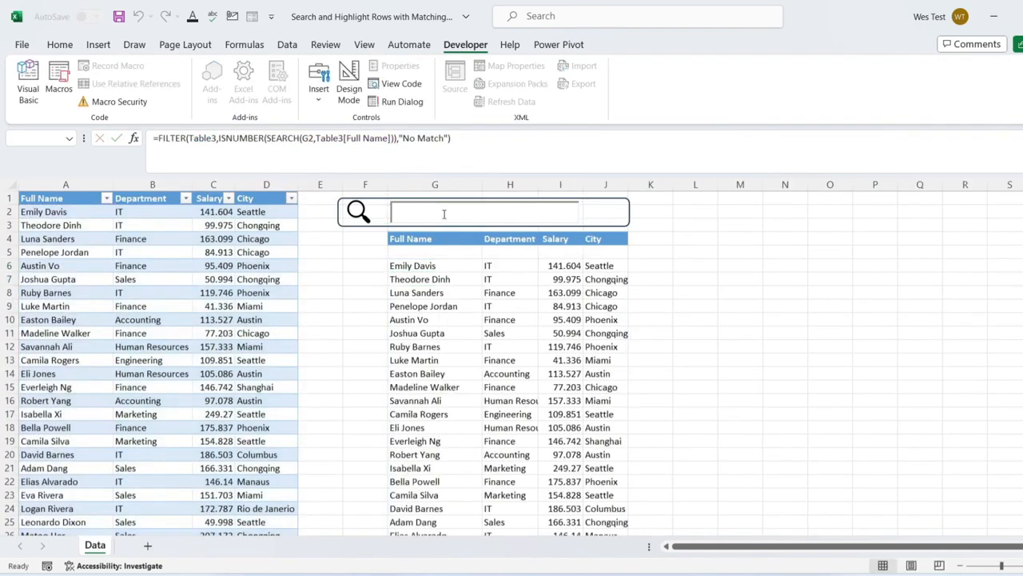
text(Em)
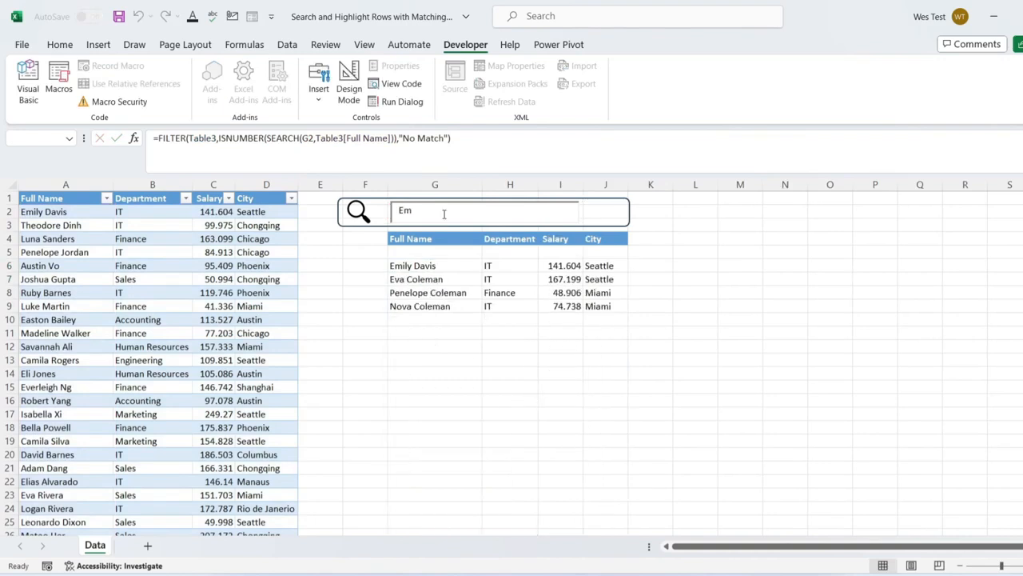
text(i)
key(BackSpace)
key(BackSpace)
key(BackSpace)
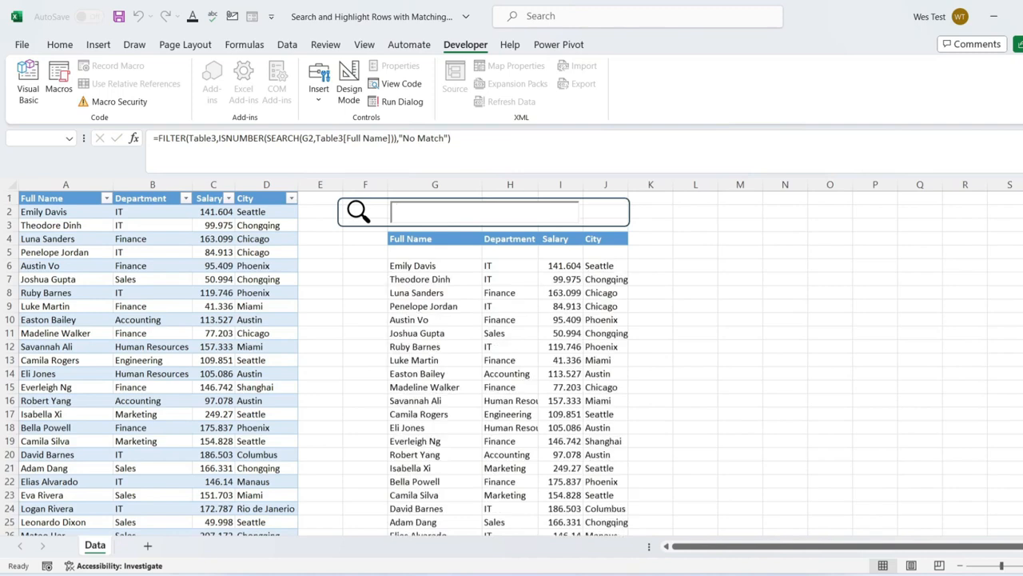
text(Lu)
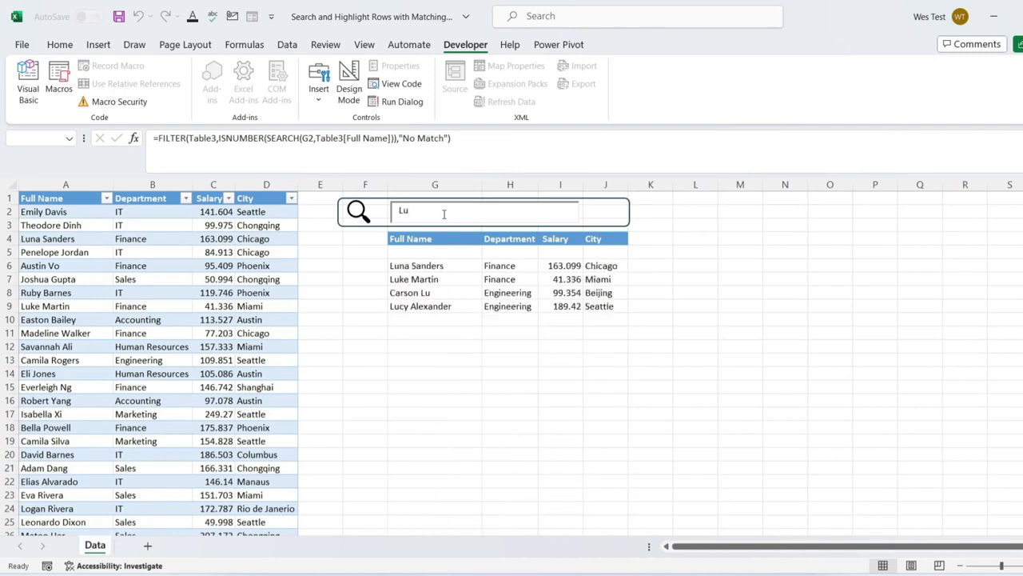
- Clear the search box and enter =SEARCH(G2,Table3[Full Name]) in cell L6, reviewing the spilled results down the column
key(BackSpace)
key(BackSpace)
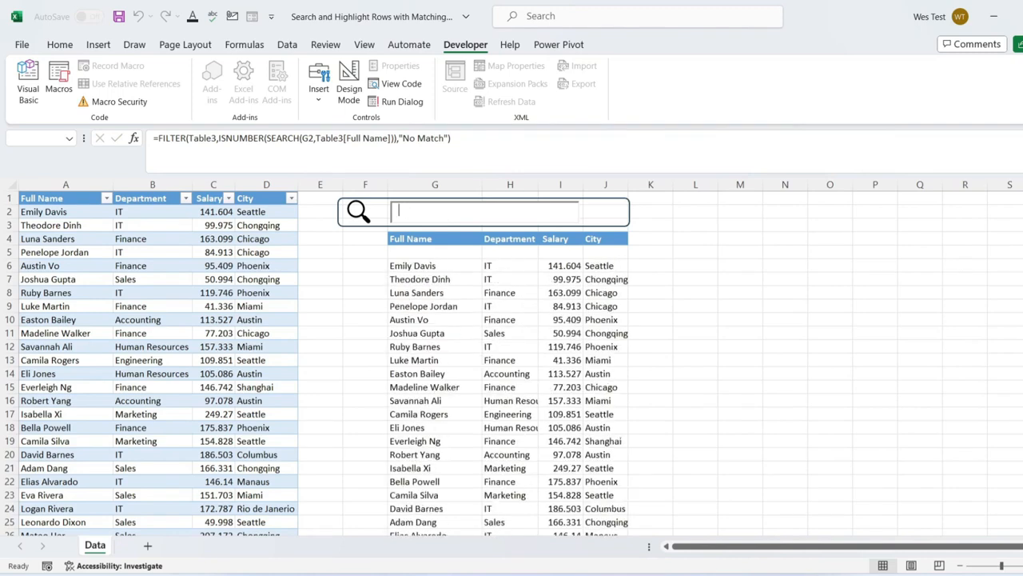
click(684, 267)
text(=S)
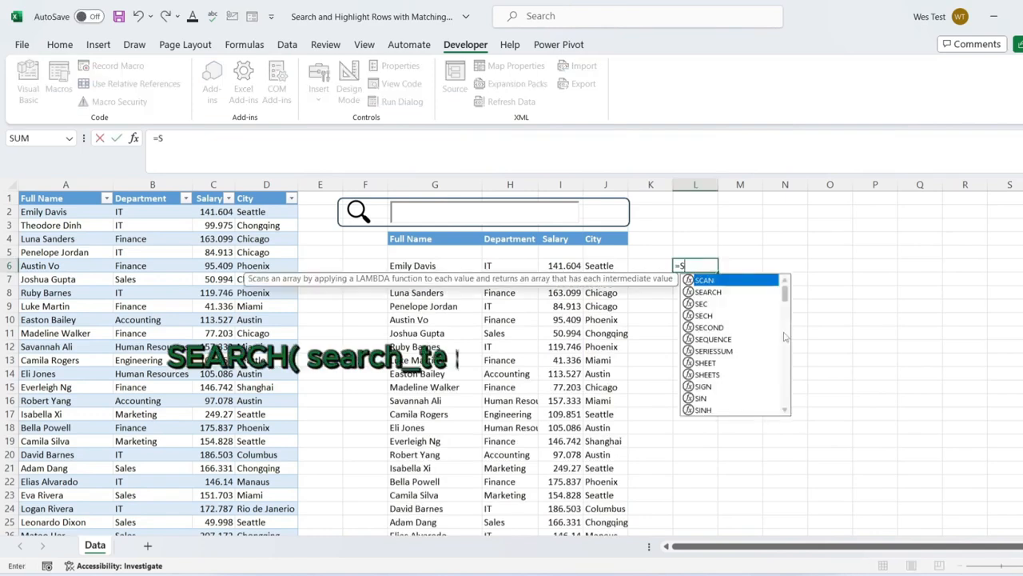
text(EARCH()
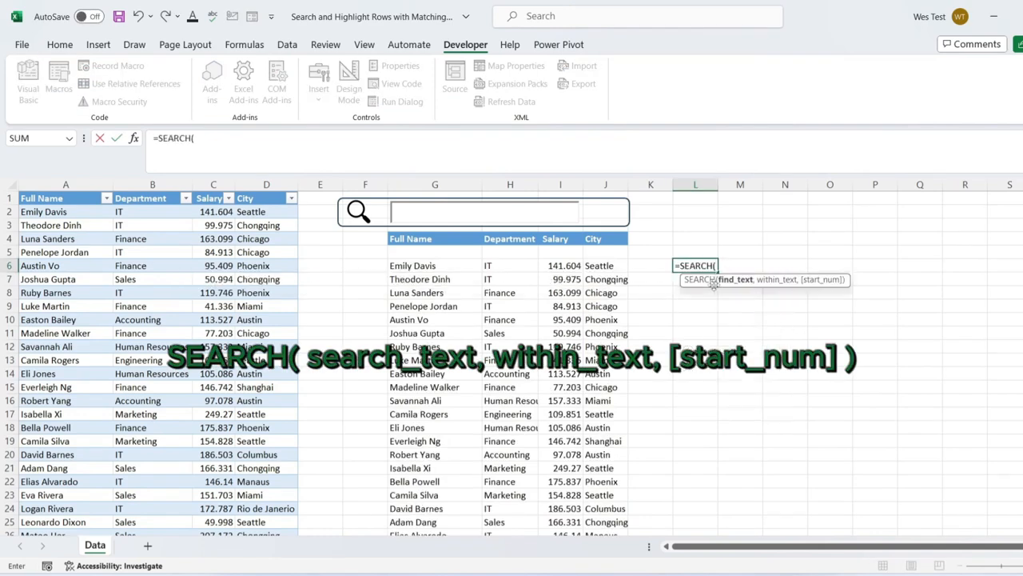
text(G2,)
drag(85, 209, 126, 228)
click(337, 132)
key(Return)
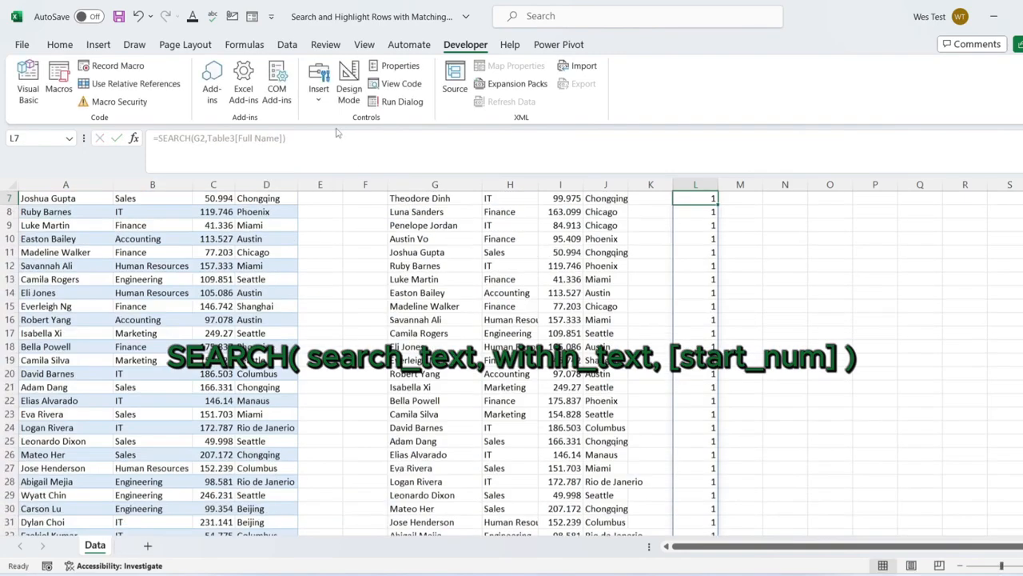
scroll(347, 400, down, 11)
scroll(349, 401, up, 11)
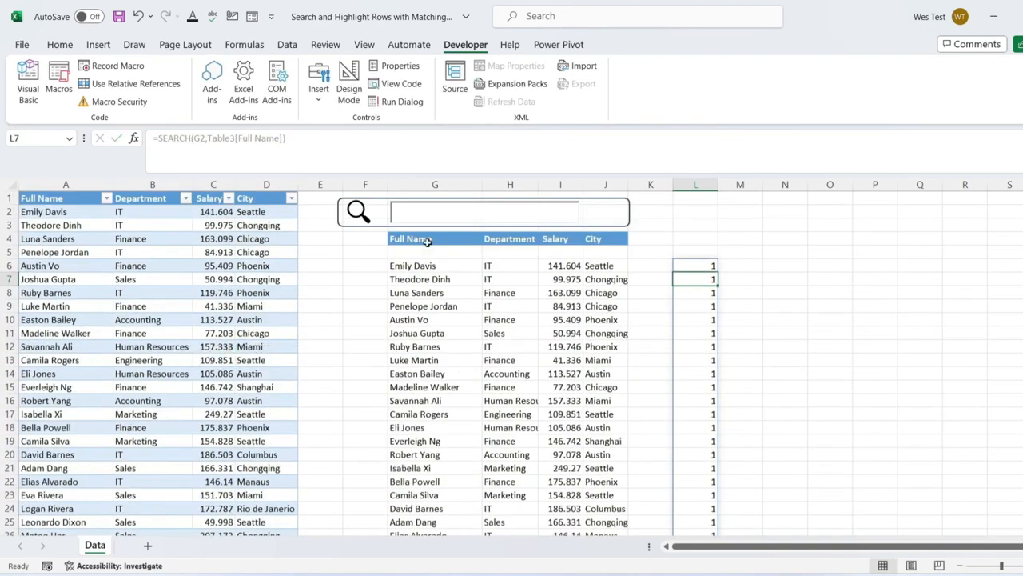
- Enter an employee's first name in the search box and examine the SEARCH results down column L
click(435, 212)
text(Em)
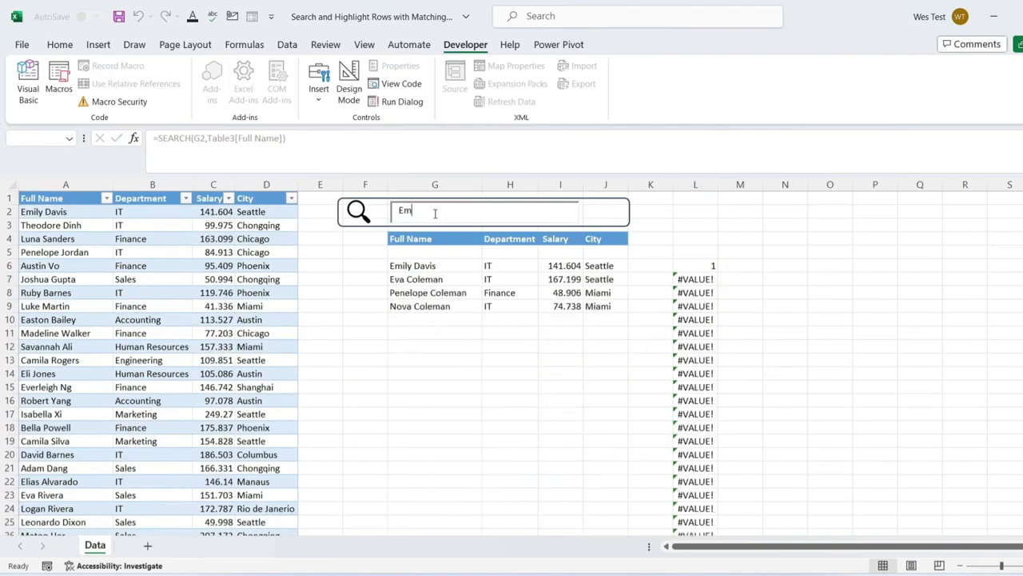
text(ily)
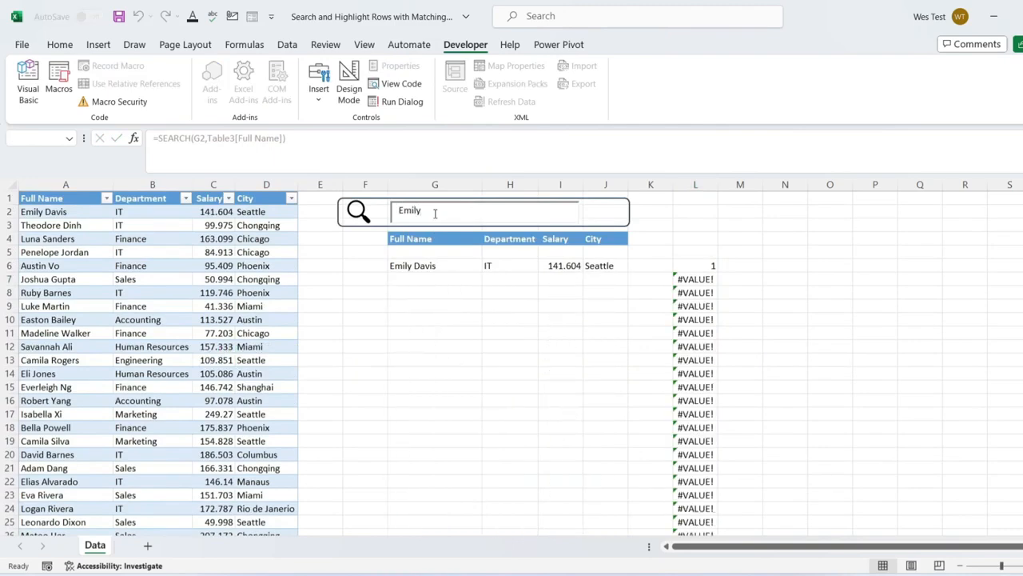
scroll(850, 344, down, 16)
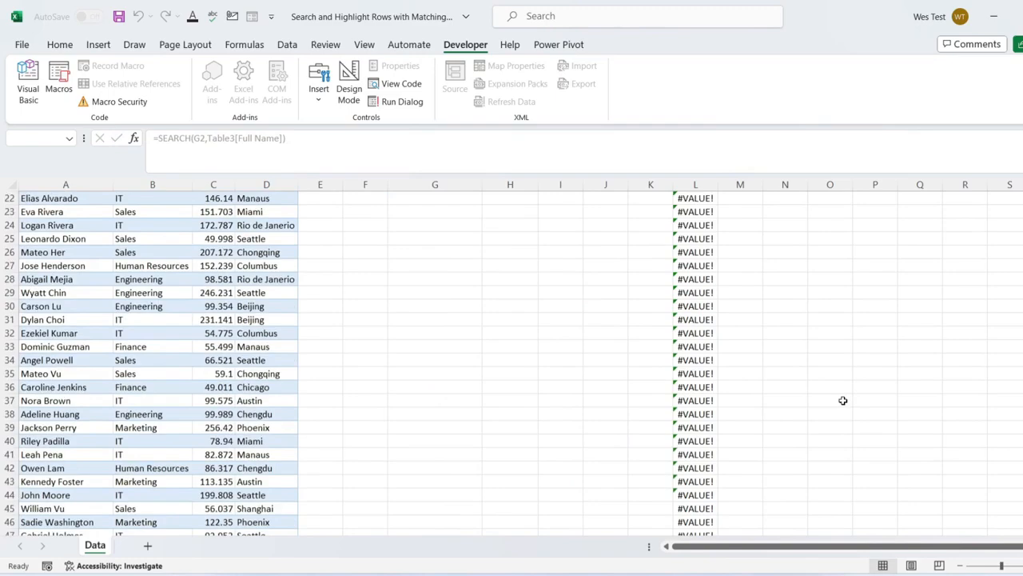
scroll(751, 431, down, 5)
scroll(765, 496, up, 20)
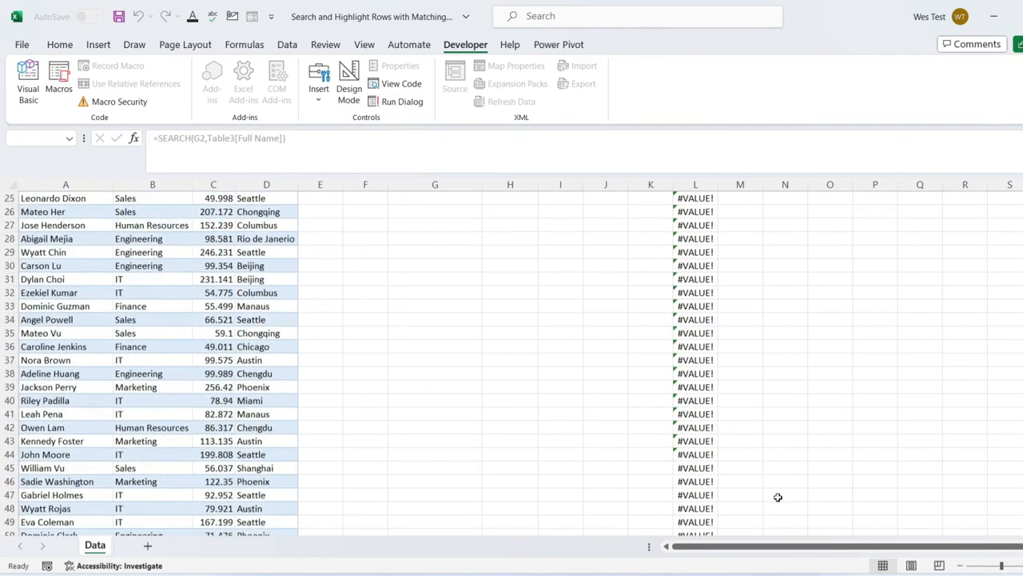
- Enter the formula =ISNUMBER(L6) in cell M6
text(=)
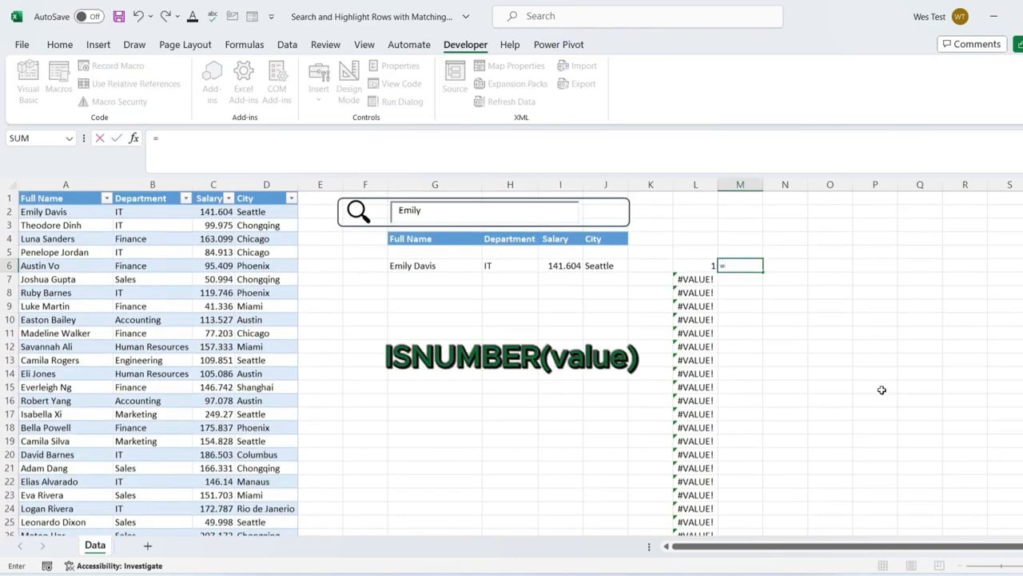
text(ISN)
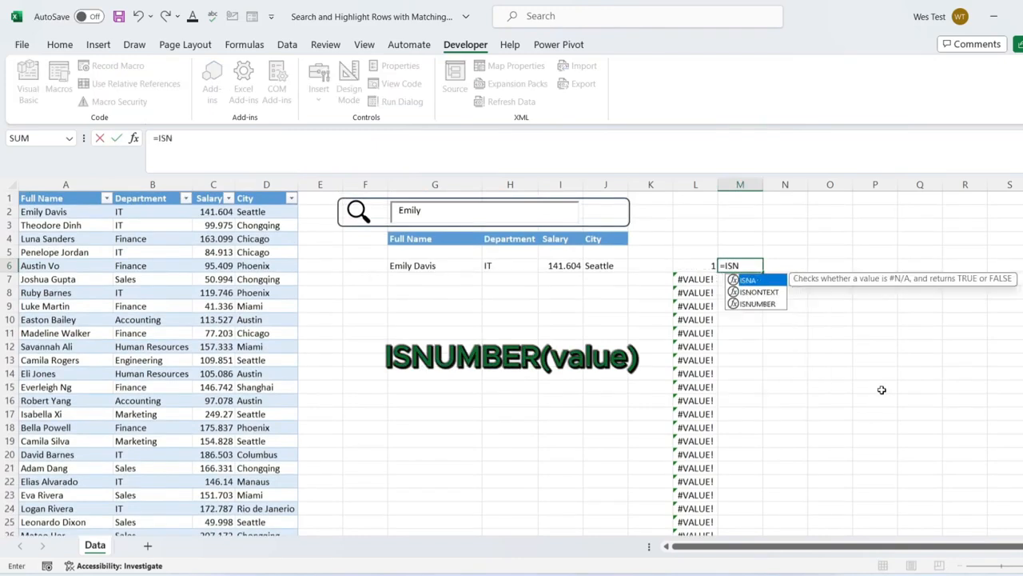
text(UM)
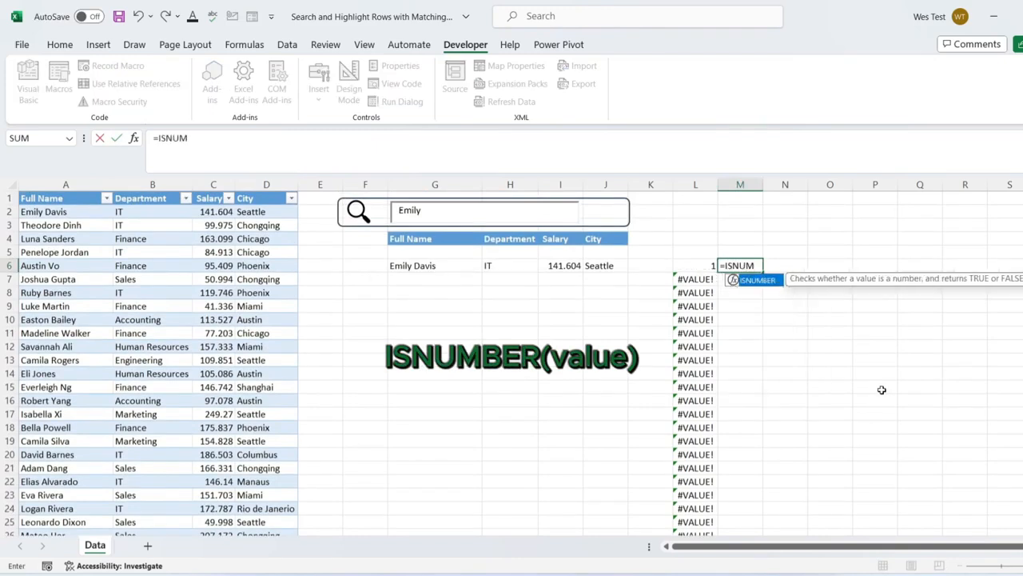
double_click(771, 280)
click(691, 267)
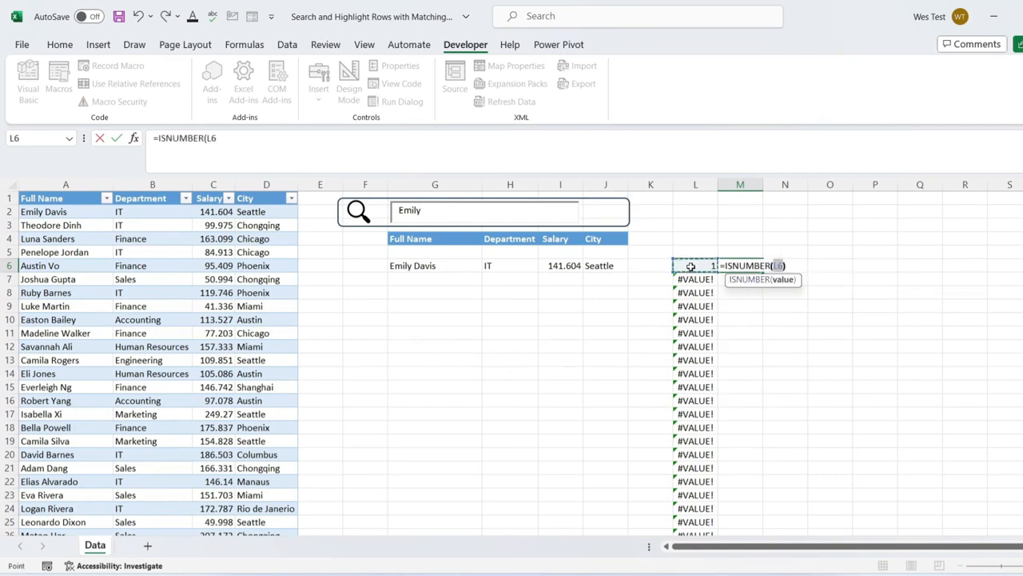
text())
key(Return)
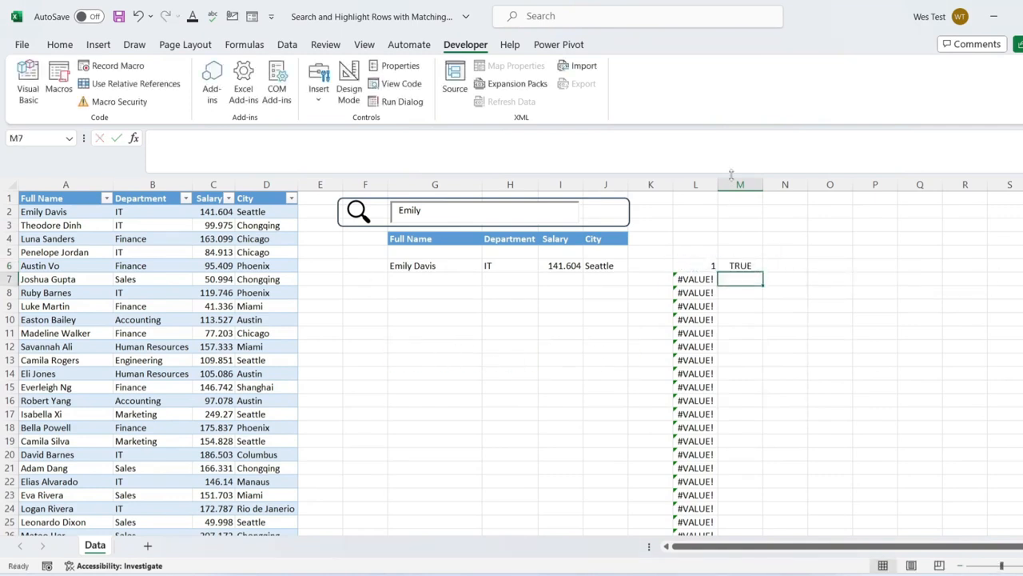
- Fill the ISNUMBER formula from M6 down column M alongside all the SEARCH results
click(736, 264)
click(766, 271)
click(759, 269)
double_click(762, 272)
scroll(764, 431, down, 17)
scroll(764, 430, down, 1)
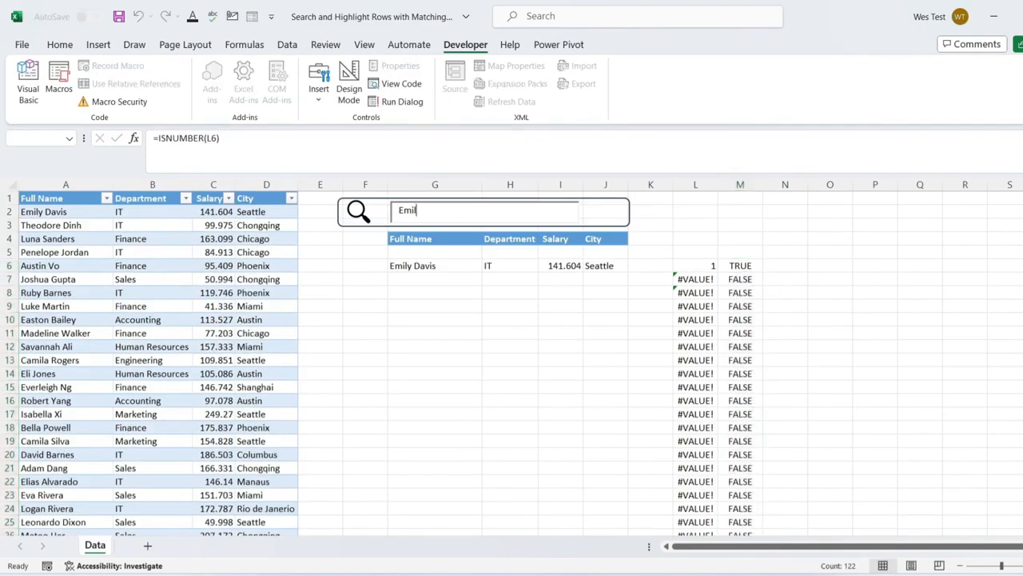
- Shorten the search text letter by letter until it is empty, comparing the filtered rows with columns L and M
scroll(772, 448, down, 20)
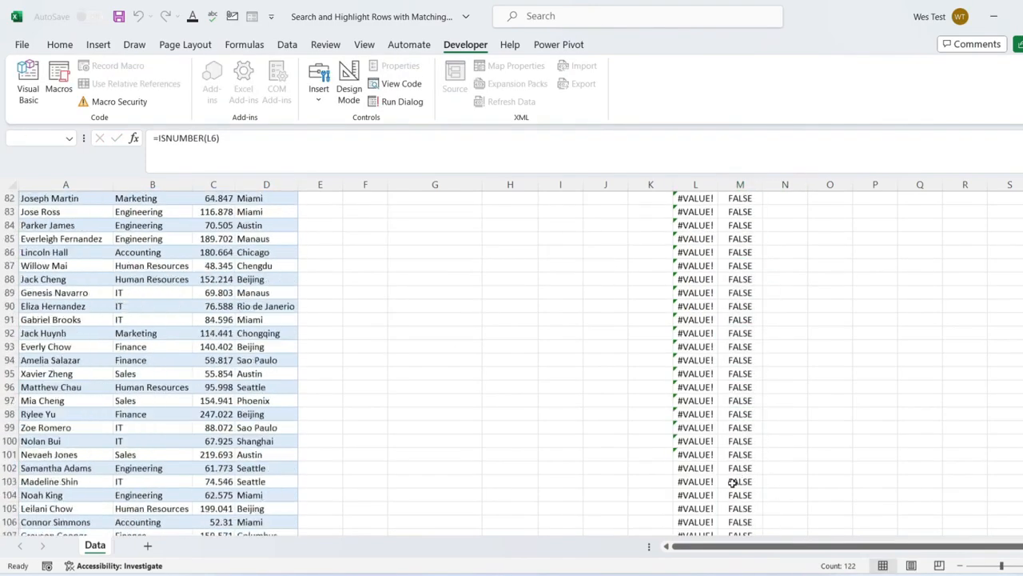
scroll(736, 483, up, 20)
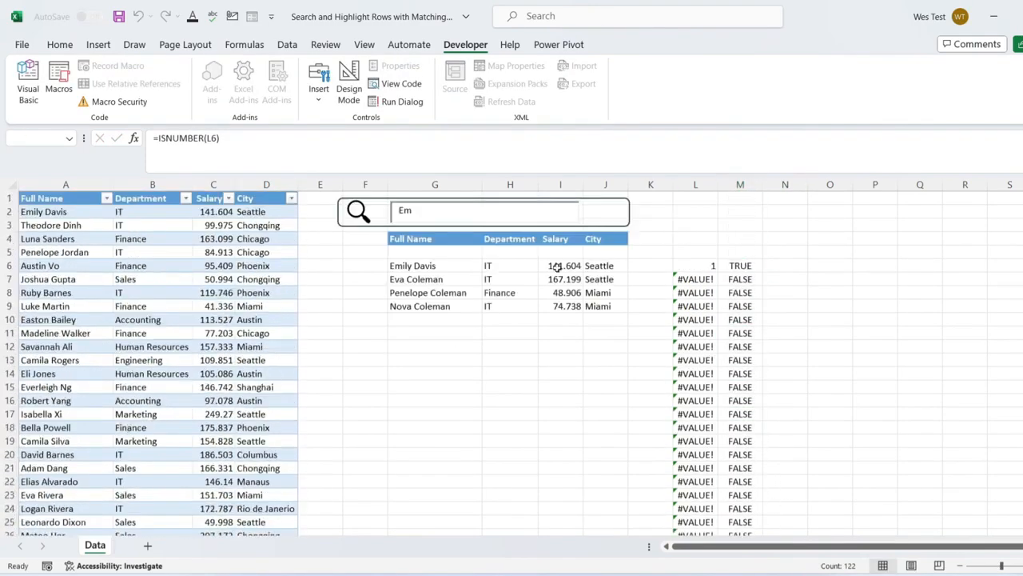
click(519, 213)
key(BackSpace)
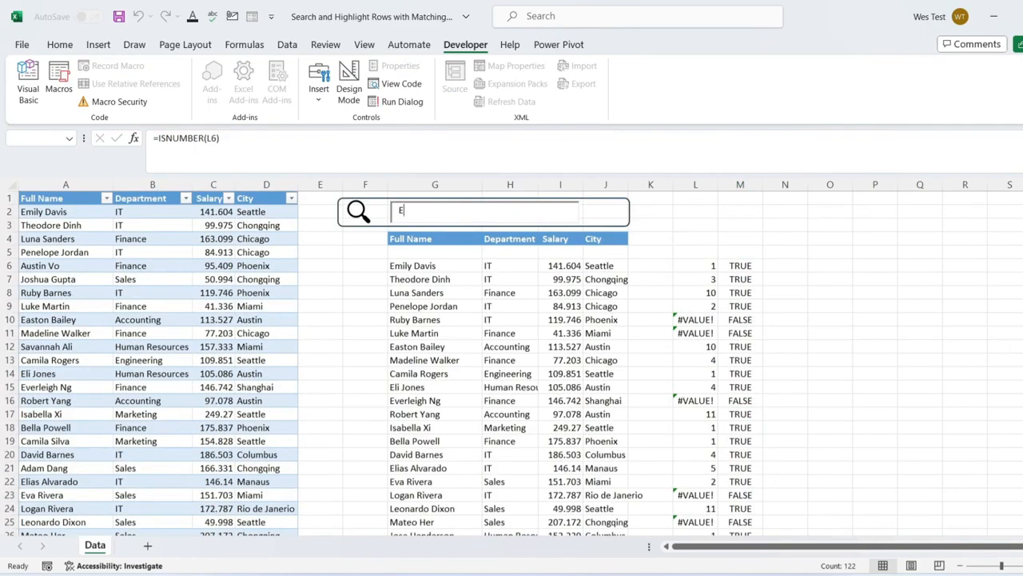
key(BackSpace)
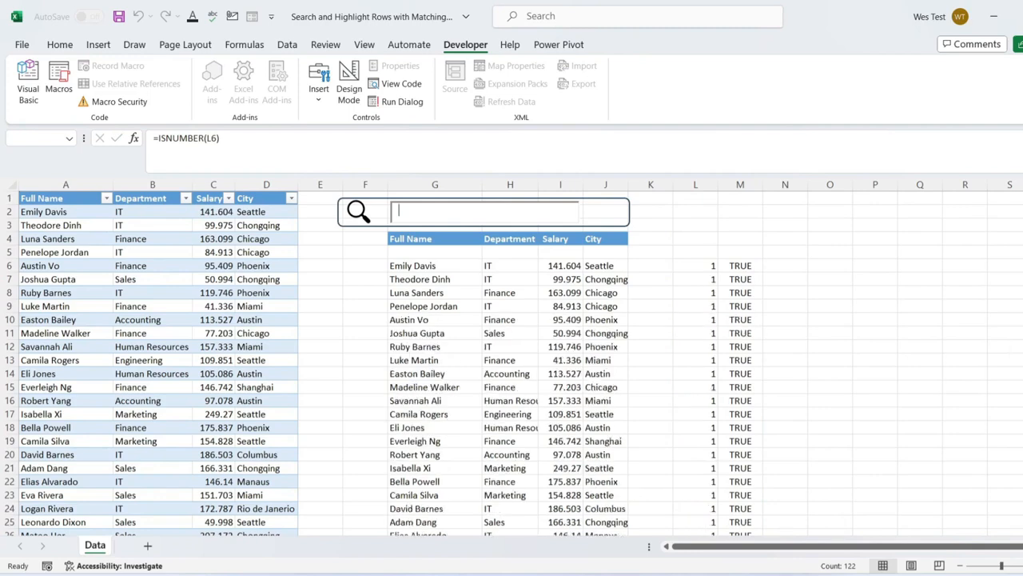
- Test a department search with "IT" in the search box, then clear it
text(IT)
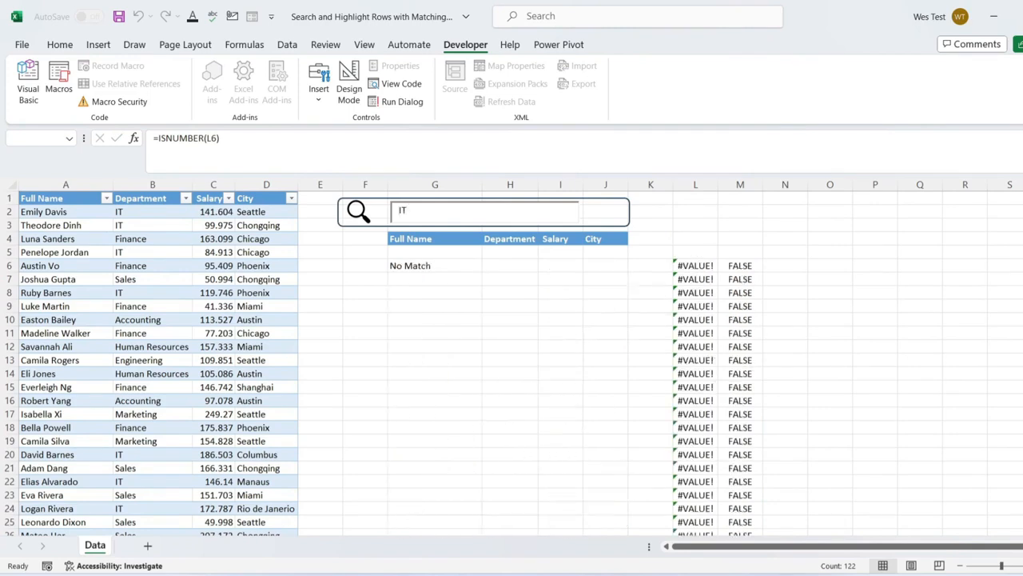
key(BackSpace)
key(BackSpace)
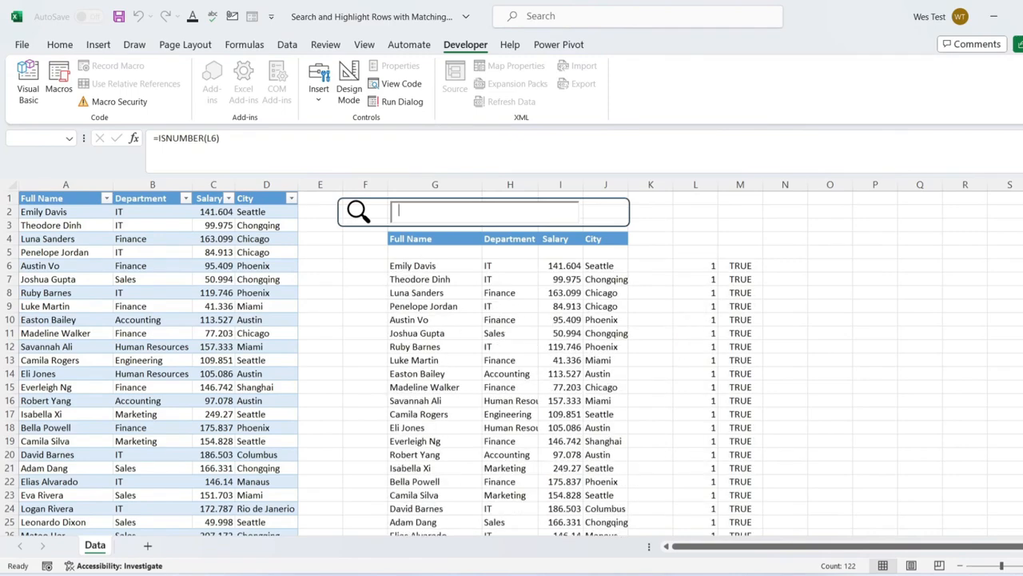
- Append +ISNUMBER(SEARCH(G2,Table3[Department])) to the include condition of the FILTER formula in cell G6
click(424, 265)
drag(219, 138, 394, 164)
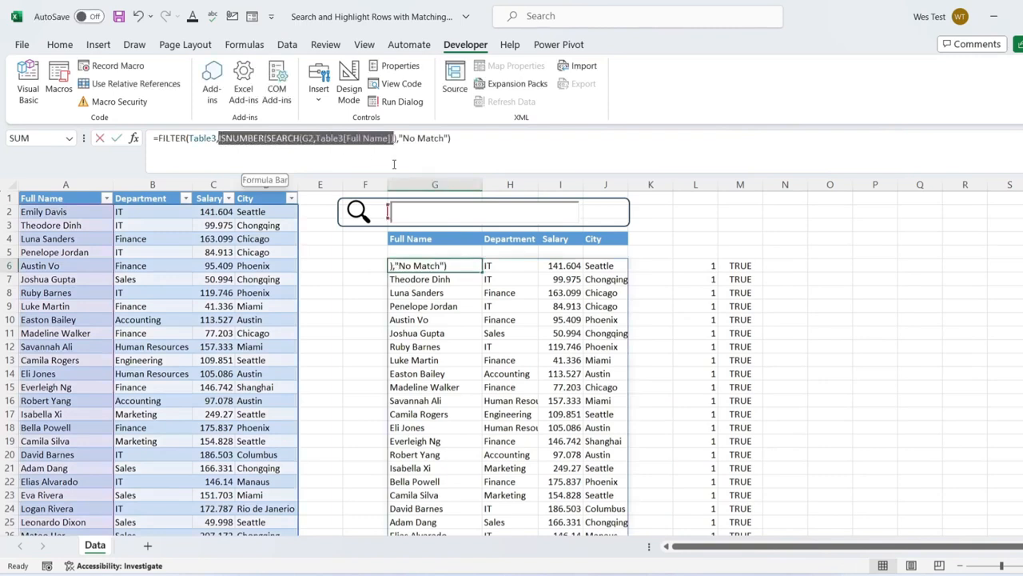
click(399, 139)
text(+)
text(ISNUMBER(SEARCH(G2,Table3[Full Name])))
click(563, 137)
key(BackSpace)
key(BackSpace)
key(BackSpace)
key(BackSpace)
key(BackSpace)
key(BackSpace)
key(BackSpace)
key(BackSpace)
key(BackSpace)
text(D)
double_click(559, 197)
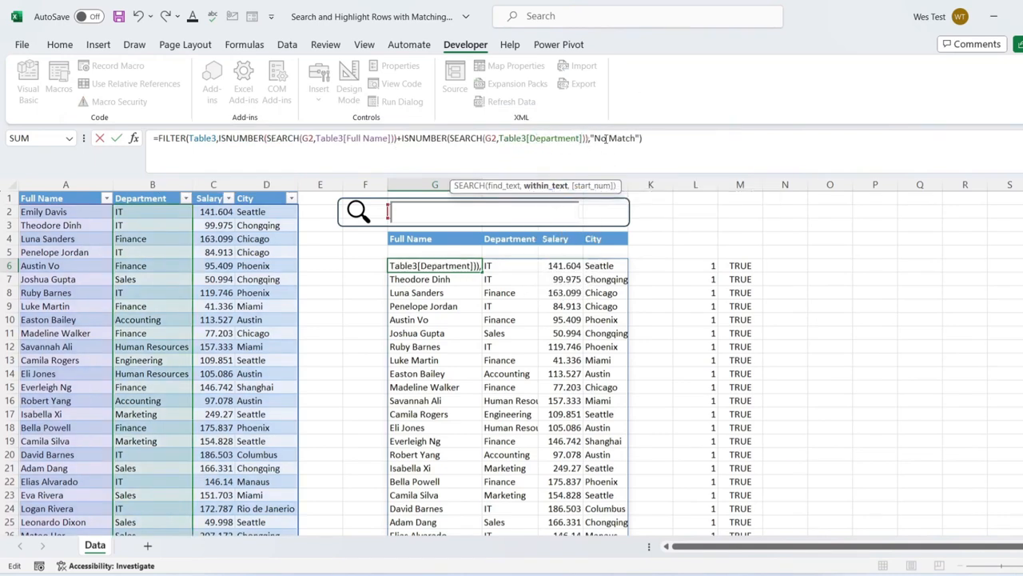
- Append a third +ISNUMBER(SEARCH(G2,…)) condition to the G6 FILTER formula that searches Table3's Salary column
text(+ISNUMBER(SEARCH(G2,Table3[Full Name])))
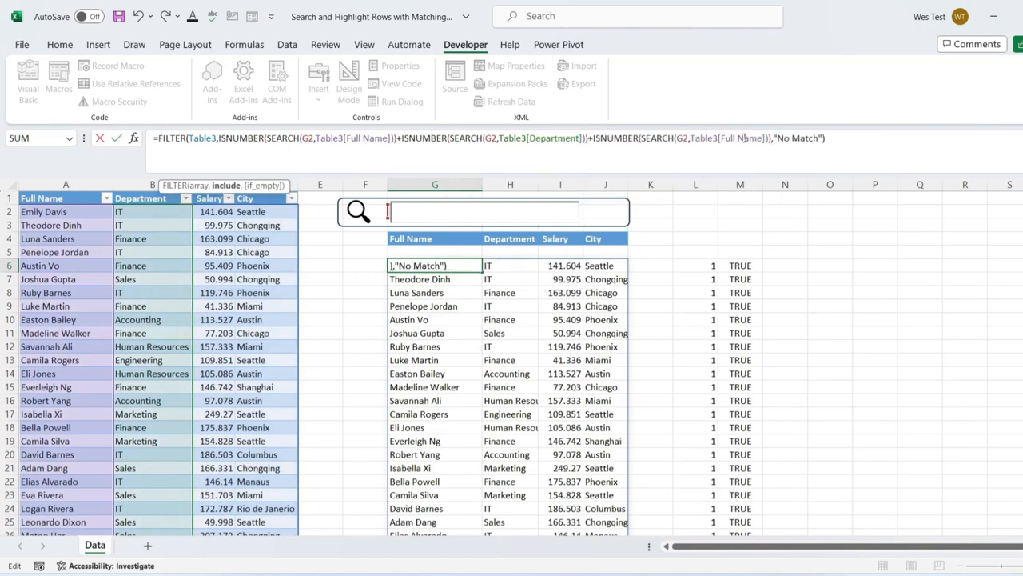
click(762, 139)
key(BackSpace)
key(BackSpace)
key(BackSpace)
key(BackSpace)
key(BackSpace)
key(BackSpace)
key(BackSpace)
key(BackSpace)
key(BackSpace)
double_click(756, 233)
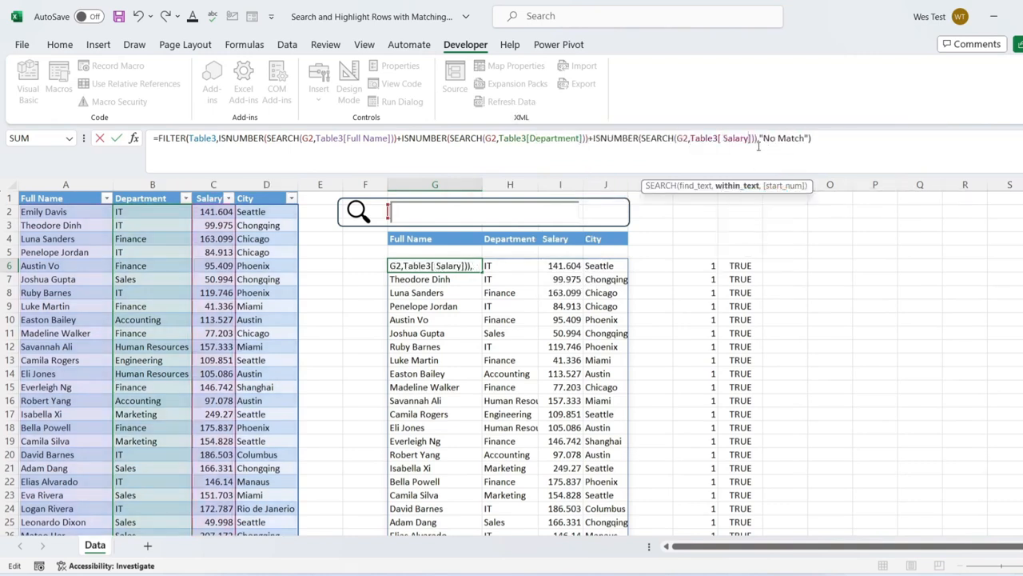
- Append +ISNUMBER(SEARCH(G2,Table3[City])) to the include condition of the G6 FILTER formula and commit the formula
click(759, 139)
text(+ISNUMBER(SEARCH(G2,Table3[Full Name])))
click(904, 139)
key(BackSpace)
key(BackSpace)
key(BackSpace)
key(BackSpace)
key(BackSpace)
key(BackSpace)
key(BackSpace)
key(BackSpace)
key(BackSpace)
double_click(911, 243)
key(Return)
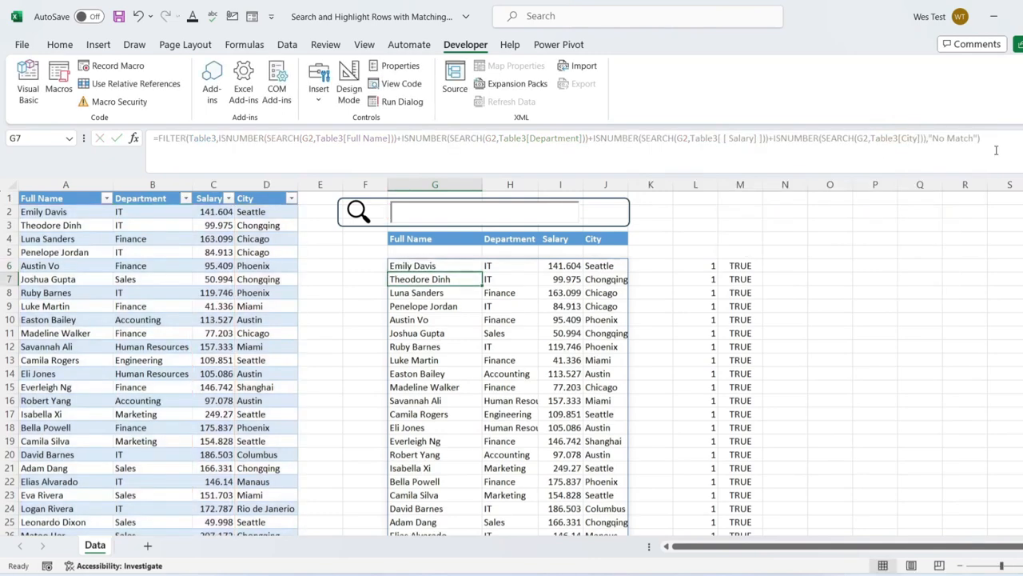
- Search for "IT" in the search box, review the filtered department rows, and clear the box
click(539, 207)
click(536, 210)
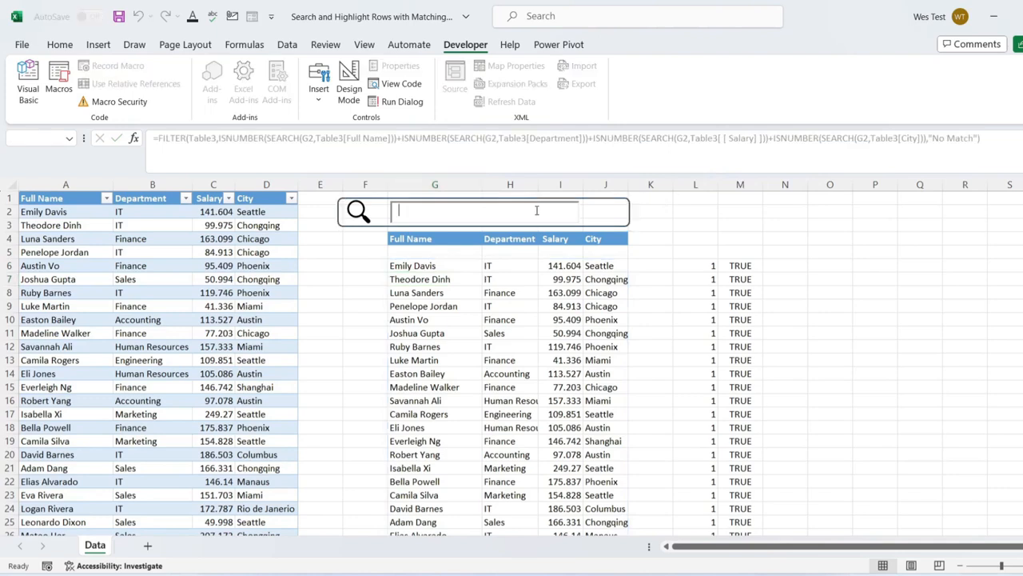
text(IT)
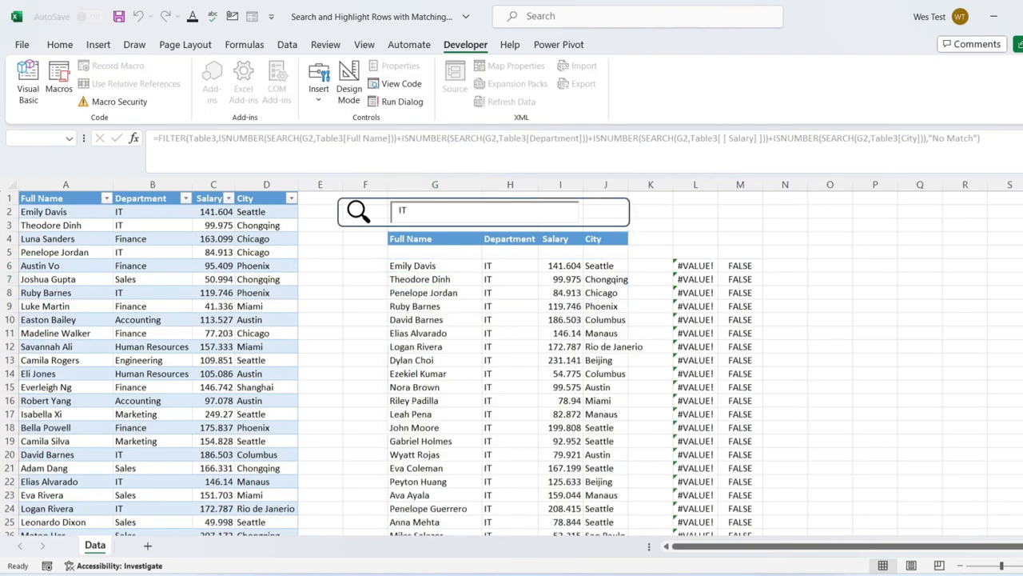
scroll(589, 248, down, 7)
scroll(589, 395, up, 7)
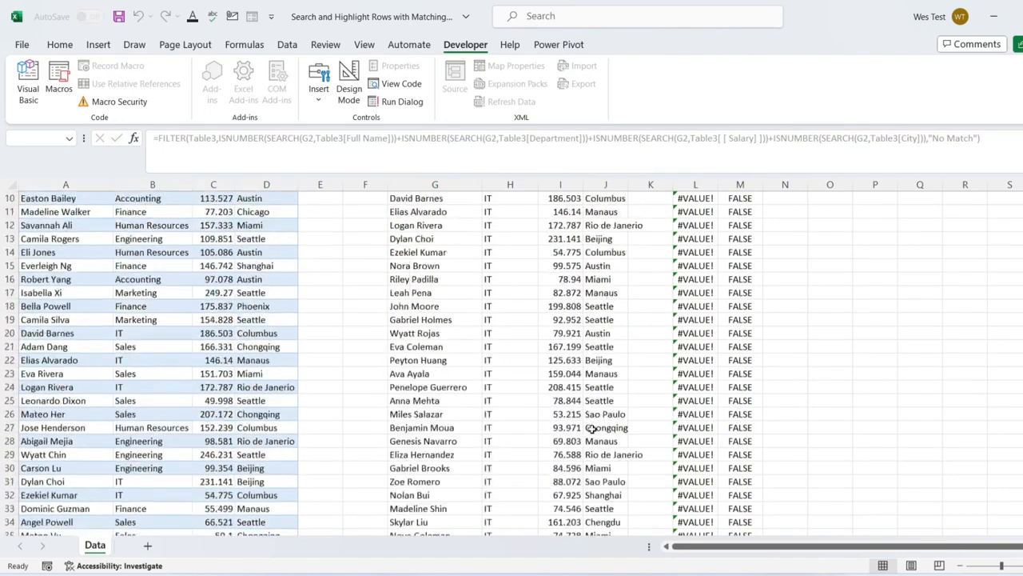
key(BackSpace)
key(BackSpace)
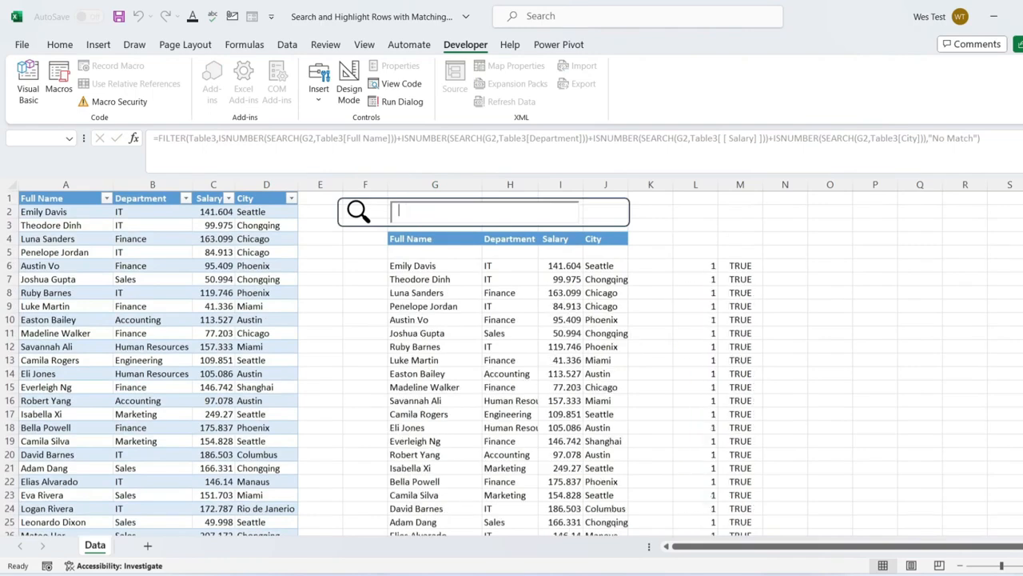
- Search for "Miami", review the filtered city rows, and clear the search box
text(Mi)
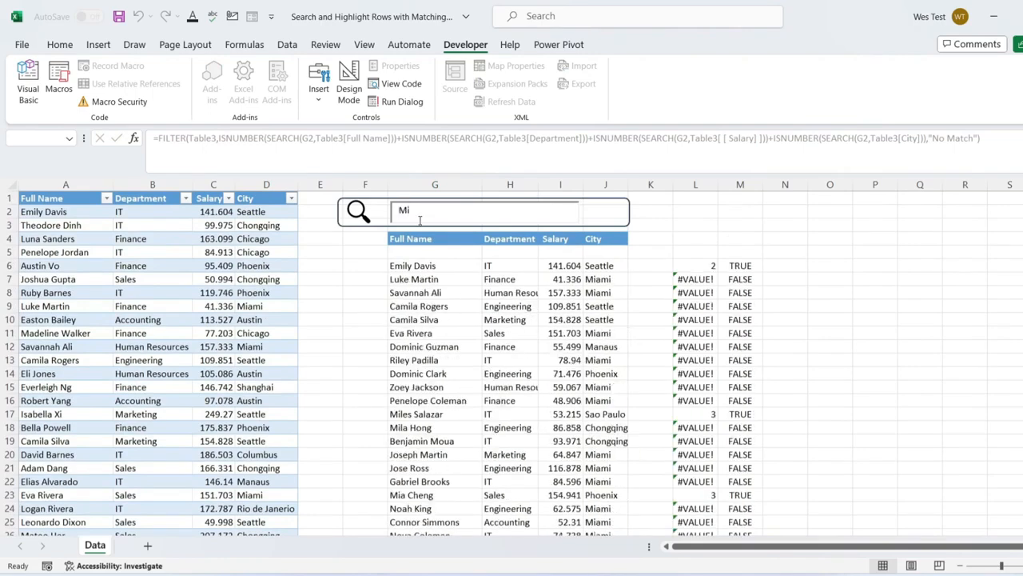
text(ami)
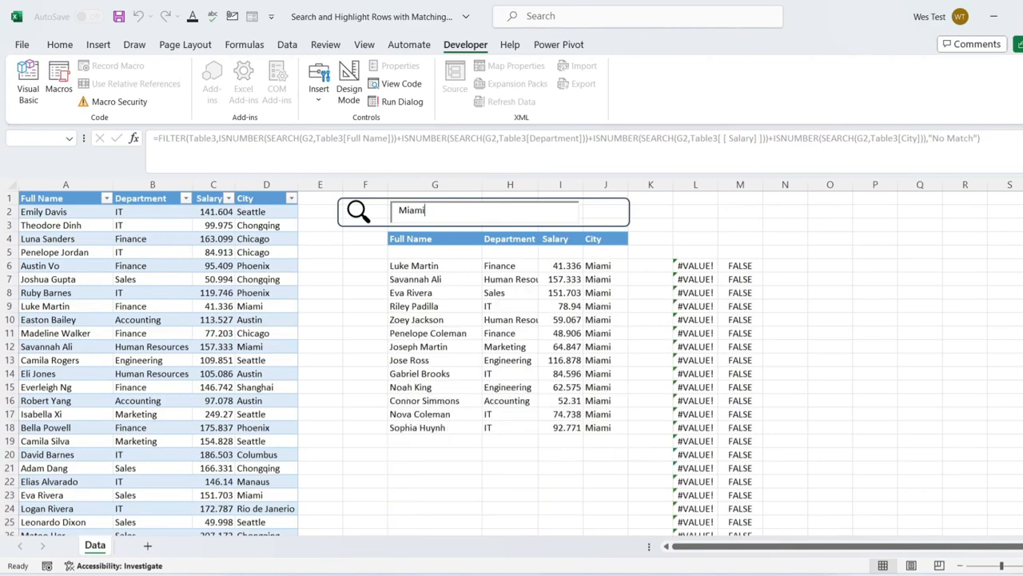
scroll(560, 393, down, 3)
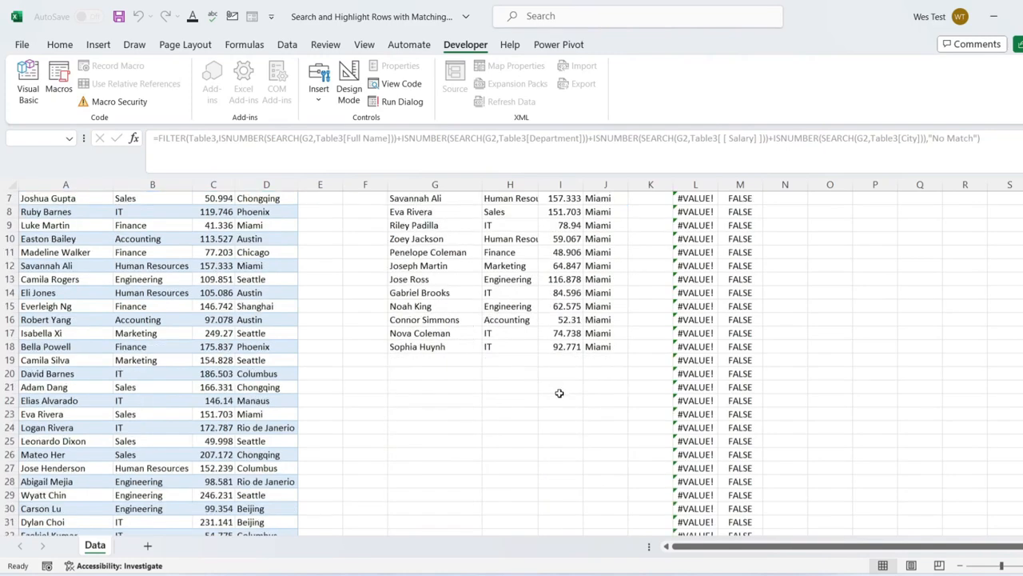
scroll(637, 430, up, 3)
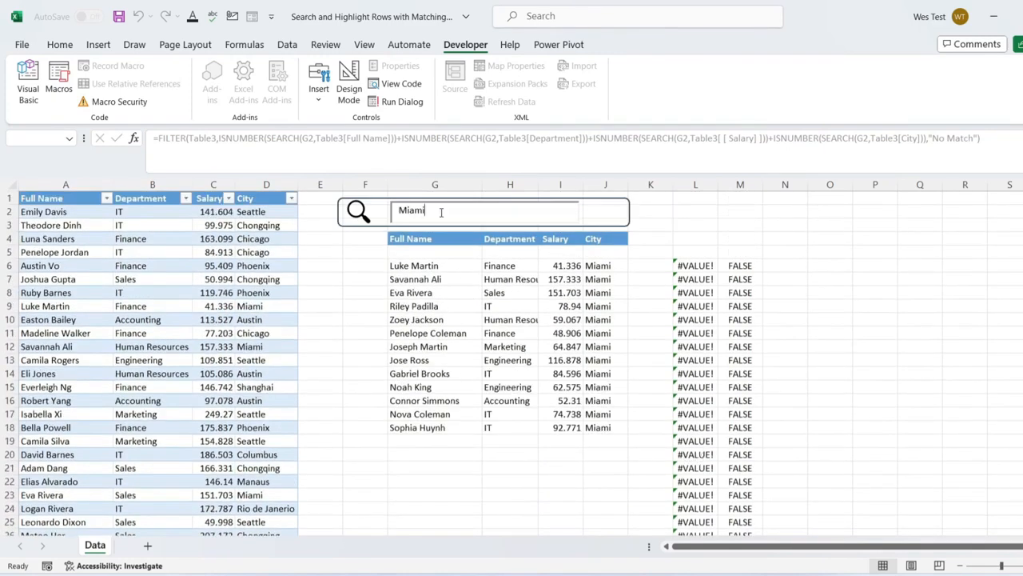
key(BackSpace)
key(BackSpace)
key(BackSpace)
key(BackSpace)
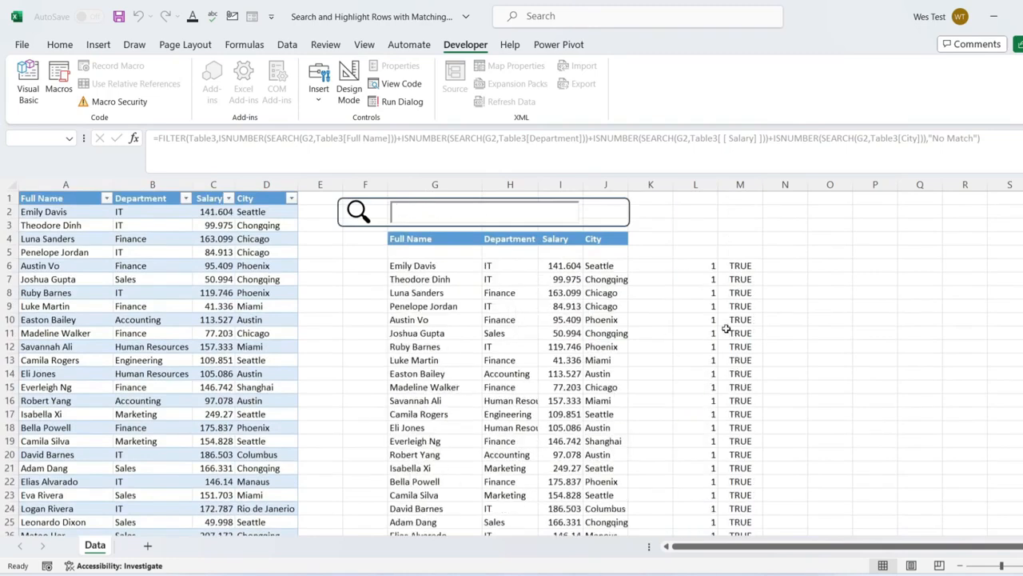
click(898, 349)
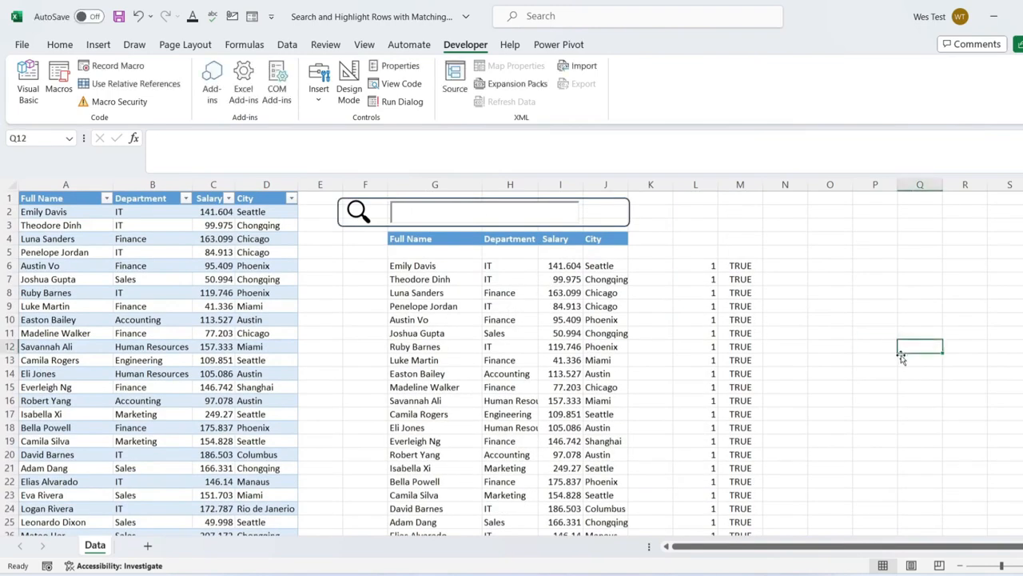